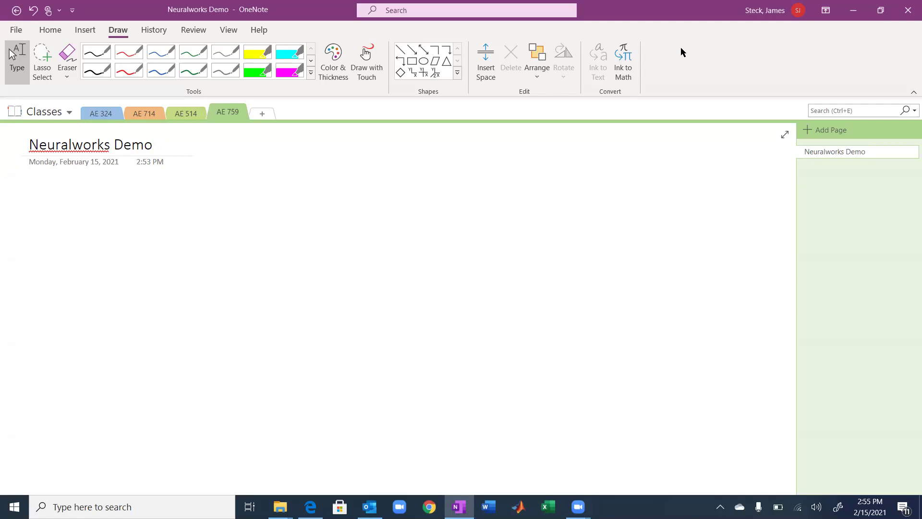
Handwrite the heading "Iris Network" in green ink beneath the page title.
click(193, 70)
mouse_move(200, 183)
mouse_down()
mouse_move(194, 211)
mouse_move(189, 182)
mouse_move(214, 177)
mouse_up()
drag(176, 211, 214, 205)
mouse_move(228, 194)
mouse_down()
mouse_move(230, 206)
mouse_move(243, 188)
mouse_up()
mouse_move(259, 193)
mouse_down()
mouse_move(262, 202)
mouse_move(293, 199)
mouse_move(278, 205)
mouse_up()
click(255, 187)
mouse_move(333, 202)
mouse_down()
mouse_move(340, 179)
mouse_move(360, 199)
mouse_up()
drag(362, 174, 360, 197)
drag(373, 191, 398, 194)
mouse_move(403, 172)
mouse_down()
mouse_move(400, 201)
mouse_move(403, 185)
mouse_up()
mouse_move(410, 182)
mouse_down()
mouse_move(474, 182)
mouse_move(480, 190)
mouse_up()
mouse_move(495, 175)
mouse_down()
mouse_move(487, 186)
mouse_move(496, 193)
mouse_up()
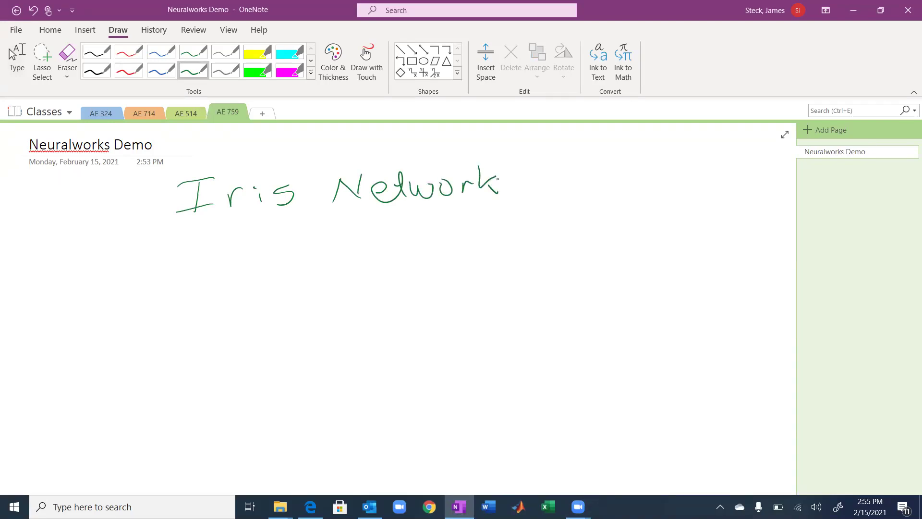
Handwrite "Flower - measure Length & Width" on the line beneath the Iris Network heading.
drag(170, 239, 160, 271)
mouse_move(164, 241)
mouse_down()
mouse_move(184, 235)
mouse_move(178, 249)
mouse_up()
mouse_move(193, 236)
mouse_down()
mouse_move(194, 260)
mouse_move(277, 244)
mouse_move(407, 247)
mouse_move(454, 230)
mouse_move(547, 231)
mouse_up()
drag(551, 228, 578, 243)
drag(587, 208, 597, 220)
mouse_move(602, 208)
mouse_down()
mouse_move(605, 227)
mouse_move(617, 230)
mouse_up()
mouse_move(637, 211)
mouse_down()
mouse_move(632, 223)
mouse_move(644, 217)
mouse_up()
mouse_move(660, 203)
mouse_down()
mouse_move(662, 221)
mouse_move(684, 204)
mouse_move(702, 220)
mouse_up()
mouse_move(710, 198)
mouse_down()
mouse_move(711, 220)
mouse_move(720, 216)
mouse_up()
drag(713, 211, 749, 220)
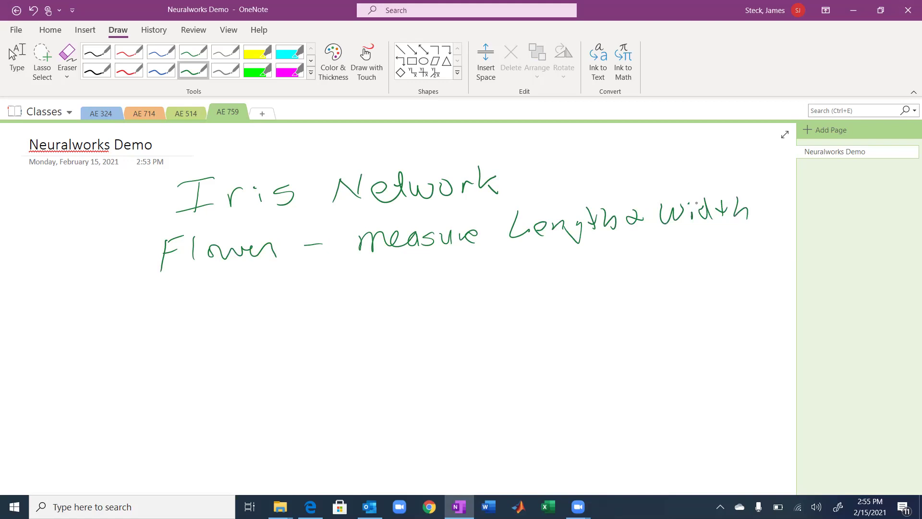
Continue the handwritten flower note with "of Petal Sepals" on the next line.
drag(289, 302, 293, 294)
mouse_move(303, 280)
mouse_down()
mouse_move(298, 311)
mouse_move(308, 303)
mouse_up()
mouse_move(353, 283)
mouse_down()
mouse_move(354, 323)
mouse_move(366, 298)
mouse_up()
mouse_move(372, 310)
mouse_down()
mouse_move(402, 306)
mouse_move(409, 293)
mouse_up()
mouse_move(418, 295)
mouse_down()
mouse_move(412, 308)
mouse_move(424, 310)
mouse_up()
drag(436, 276, 437, 303)
mouse_move(526, 267)
mouse_down()
mouse_move(507, 270)
mouse_move(503, 295)
mouse_up()
mouse_move(537, 282)
mouse_down()
mouse_move(550, 287)
mouse_move(534, 291)
mouse_up()
mouse_move(560, 282)
mouse_down()
mouse_move(560, 303)
mouse_move(563, 287)
mouse_move(591, 291)
mouse_up()
mouse_move(598, 277)
mouse_down()
mouse_move(599, 291)
mouse_move(623, 290)
mouse_up()
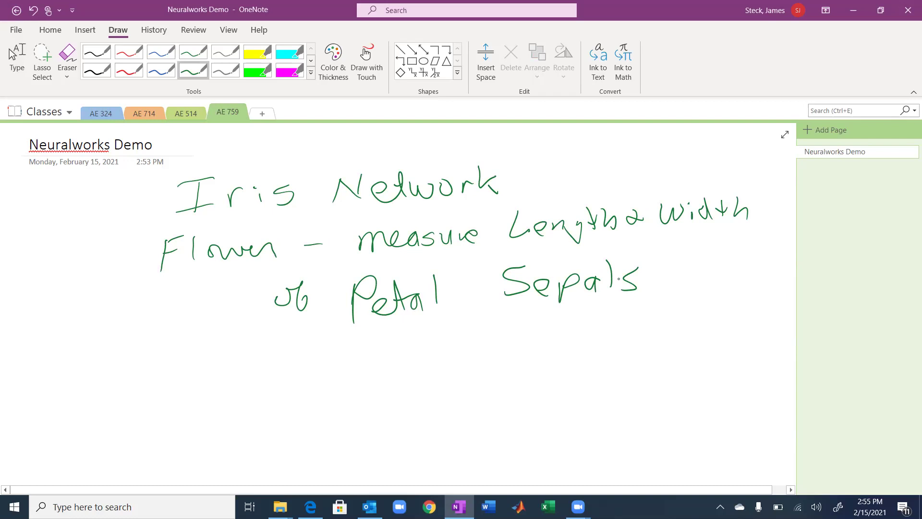
Handwrite "4 measurements" and "3 Species" on two lines beneath the petal and sepal note.
mouse_move(197, 340)
mouse_down()
mouse_move(217, 359)
mouse_move(215, 370)
mouse_move(333, 365)
mouse_move(454, 337)
mouse_move(466, 349)
mouse_up()
mouse_move(457, 342)
mouse_down()
mouse_move(472, 339)
mouse_move(479, 351)
mouse_up()
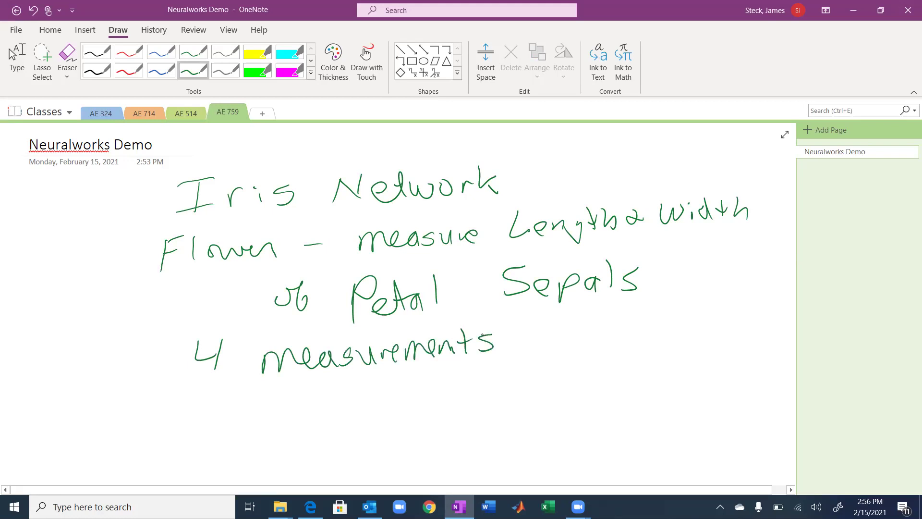
mouse_move(181, 392)
mouse_down()
mouse_move(201, 408)
mouse_move(195, 424)
mouse_up()
drag(298, 391, 277, 417)
mouse_move(310, 408)
mouse_down()
mouse_move(308, 427)
mouse_move(356, 398)
mouse_move(369, 408)
mouse_move(390, 392)
mouse_move(392, 406)
mouse_up()
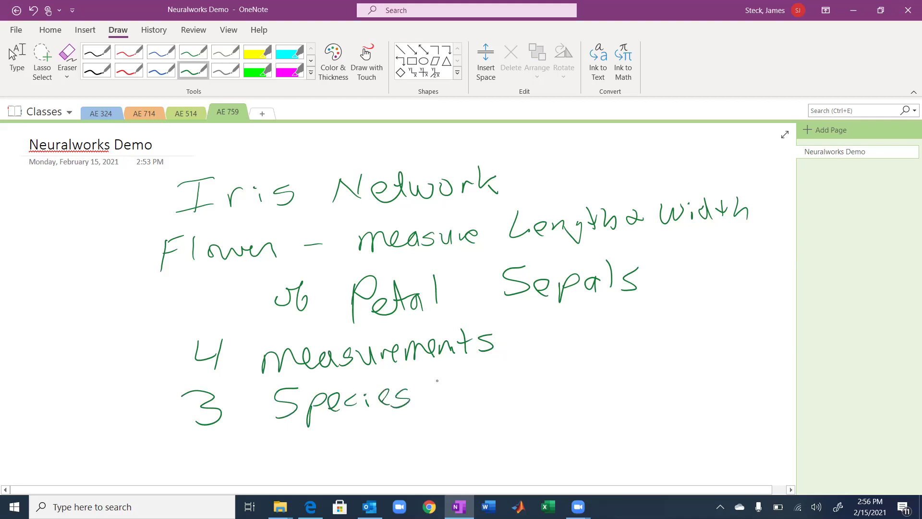
Handwrite the species names Setosa, Virginica and Versicolor beside the "3 Species" note.
mouse_move(508, 365)
mouse_down()
mouse_move(492, 366)
mouse_move(491, 385)
mouse_up()
drag(512, 377, 531, 387)
mouse_move(537, 358)
mouse_down()
mouse_move(541, 382)
mouse_move(553, 371)
mouse_up()
mouse_move(553, 371)
mouse_down()
mouse_move(561, 382)
mouse_move(590, 381)
mouse_move(631, 349)
mouse_up()
mouse_move(644, 364)
mouse_down()
mouse_move(645, 374)
mouse_move(658, 364)
mouse_move(677, 385)
mouse_move(684, 370)
mouse_move(707, 367)
mouse_up()
mouse_move(721, 358)
mouse_down()
mouse_move(714, 366)
mouse_move(722, 365)
mouse_up()
drag(734, 358, 733, 367)
mouse_move(529, 403)
mouse_down()
mouse_move(549, 399)
mouse_move(566, 419)
mouse_move(587, 408)
mouse_move(620, 415)
mouse_up()
mouse_move(639, 407)
mouse_down()
mouse_move(632, 415)
mouse_move(656, 404)
mouse_move(661, 414)
mouse_up()
mouse_move(678, 402)
mouse_down()
mouse_move(647, 410)
mouse_move(690, 410)
mouse_move(703, 398)
mouse_up()
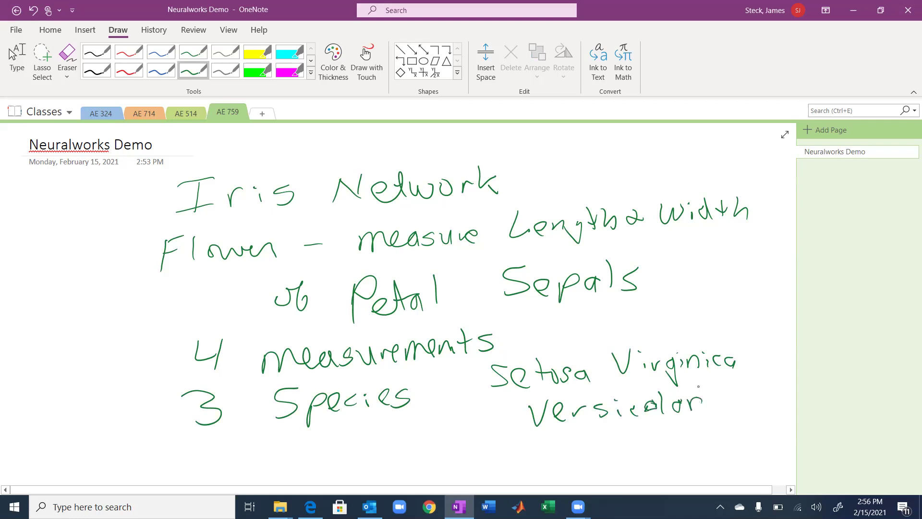
mouse_move(646, 395)
mouse_down()
mouse_move(662, 413)
mouse_move(653, 417)
mouse_move(692, 404)
mouse_move(701, 413)
mouse_move(633, 413)
mouse_move(702, 406)
mouse_up()
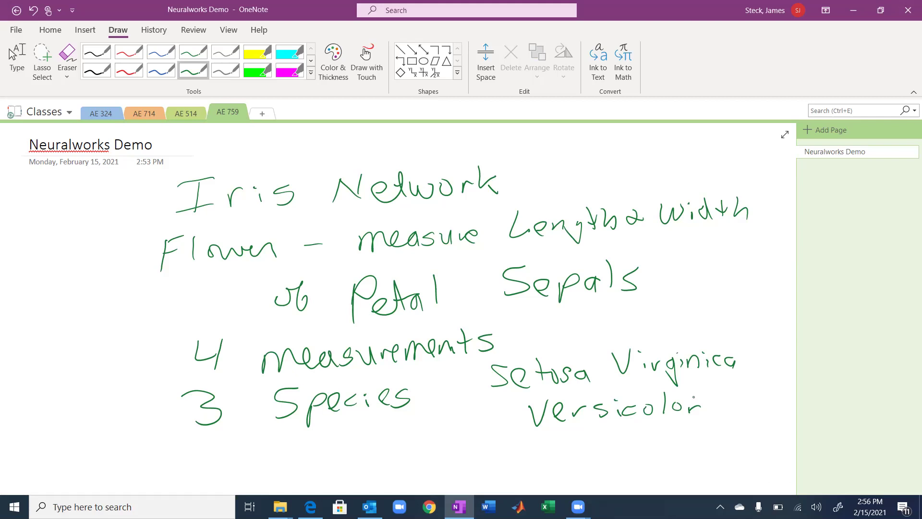
Sketch a row of four input node circles in green ink below the notes, each with a short input line underneath.
click(17, 57)
scroll(399, 307, down, 5)
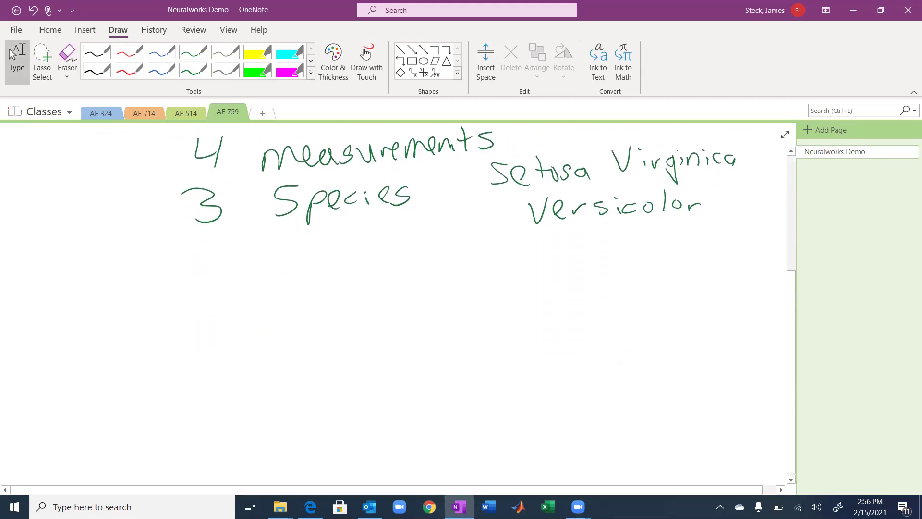
click(193, 70)
mouse_move(323, 406)
mouse_down()
mouse_move(314, 439)
mouse_move(325, 406)
mouse_up()
mouse_move(405, 403)
mouse_down()
mouse_move(397, 432)
mouse_move(410, 402)
mouse_up()
mouse_move(495, 397)
mouse_down()
mouse_move(480, 421)
mouse_move(503, 395)
mouse_up()
mouse_move(576, 391)
mouse_down()
mouse_move(580, 420)
mouse_move(575, 389)
mouse_up()
drag(322, 436, 323, 461)
drag(408, 436, 410, 454)
drag(486, 428, 484, 445)
drag(567, 416, 573, 446)
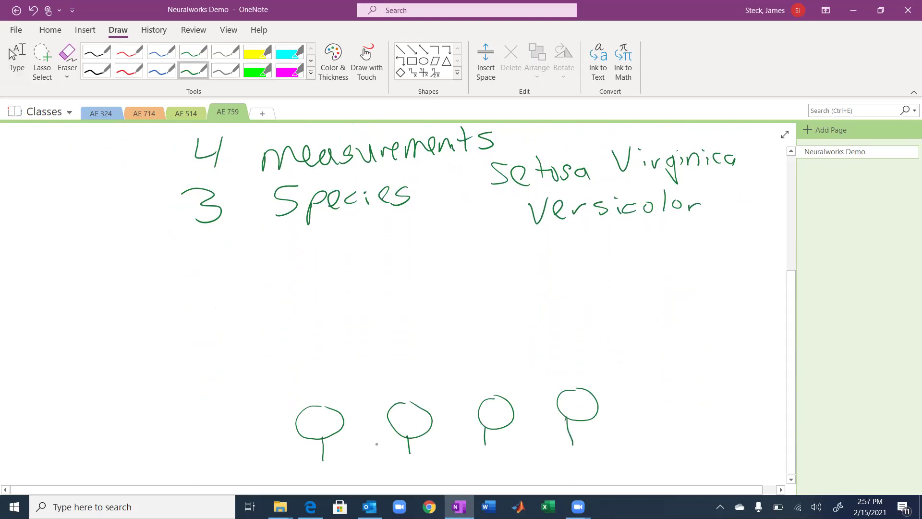
Label the four input lines I1, I2, I3 and I4.
mouse_move(345, 447)
mouse_down()
mouse_move(341, 466)
mouse_move(354, 442)
mouse_up()
drag(336, 469, 349, 459)
drag(431, 450, 426, 466)
mouse_move(421, 455)
mouse_down()
mouse_move(438, 445)
mouse_move(430, 463)
mouse_up()
drag(440, 457, 448, 463)
mouse_move(501, 446)
mouse_down()
mouse_move(501, 456)
mouse_move(509, 441)
mouse_move(504, 455)
mouse_up()
drag(512, 452, 510, 462)
drag(593, 441, 589, 457)
mouse_move(585, 443)
mouse_down()
mouse_move(600, 435)
mouse_move(592, 451)
mouse_up()
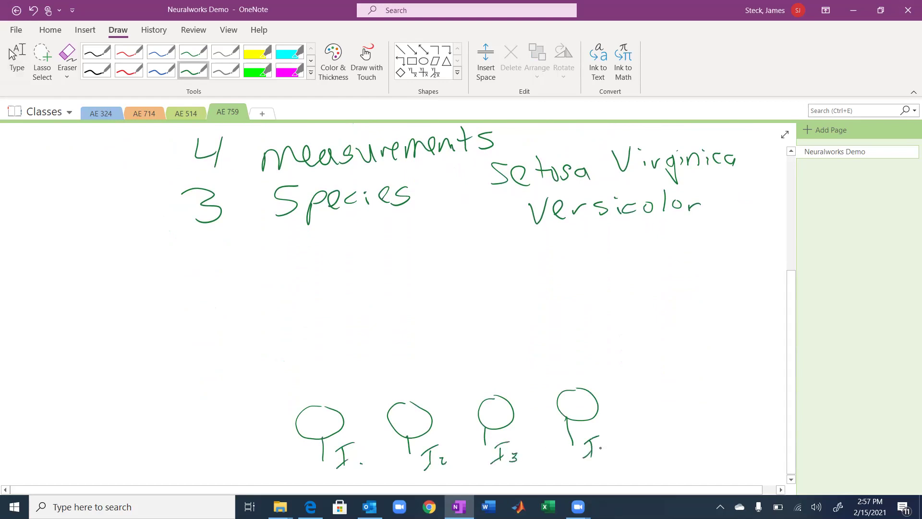
Draw a row of four hidden node circles above the inputs and a row of three output circles above those.
drag(304, 310, 327, 303)
drag(412, 312, 421, 302)
mouse_move(476, 313)
mouse_down()
mouse_move(541, 319)
mouse_move(552, 308)
mouse_up()
drag(380, 243, 384, 240)
drag(454, 250, 468, 245)
mouse_move(524, 248)
mouse_down()
mouse_move(541, 259)
mouse_move(524, 248)
mouse_up()
Draw crossing diagonal connections between the outer nodes of the input, hidden and output rows.
drag(334, 401, 542, 321)
drag(341, 336, 533, 383)
drag(526, 282, 311, 323)
mouse_move(539, 323)
mouse_down()
mouse_move(387, 269)
mouse_move(391, 219)
mouse_up()
Add lines out of the output nodes and number the outputs 1, 2 and 3.
drag(451, 248, 459, 221)
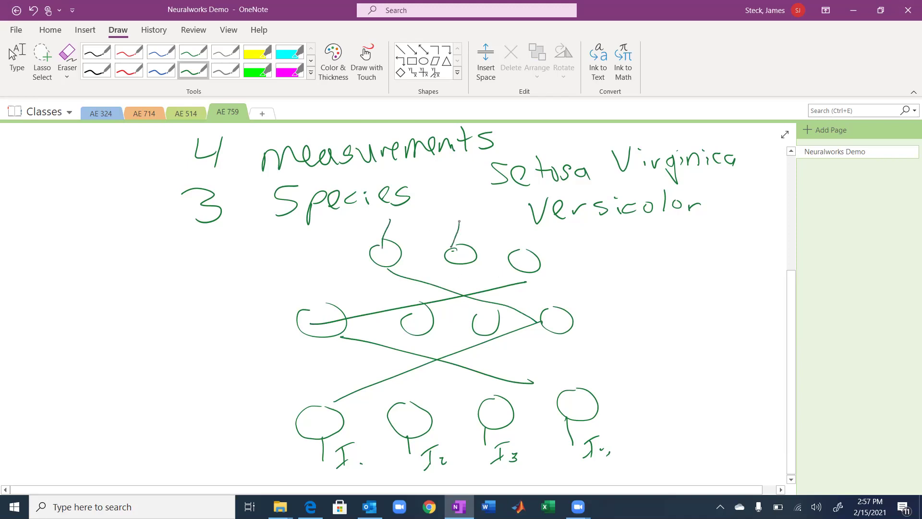
drag(513, 250, 515, 233)
drag(405, 214, 409, 226)
mouse_move(402, 229)
mouse_down()
mouse_move(452, 217)
mouse_move(502, 223)
mouse_move(489, 236)
mouse_up()
Connect the outer nodes of adjacent rows along both sides of the network sketch.
drag(327, 348, 323, 396)
drag(556, 342, 560, 387)
drag(537, 267, 551, 303)
drag(378, 262, 349, 301)
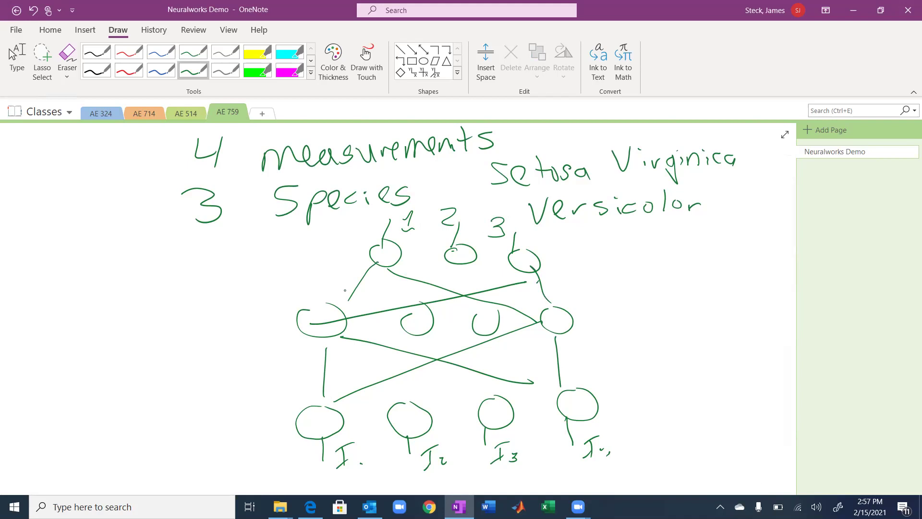
Handwrite the file name "Iristrn.nna" in green ink beneath the network sketch.
scroll(447, 308, down, 5)
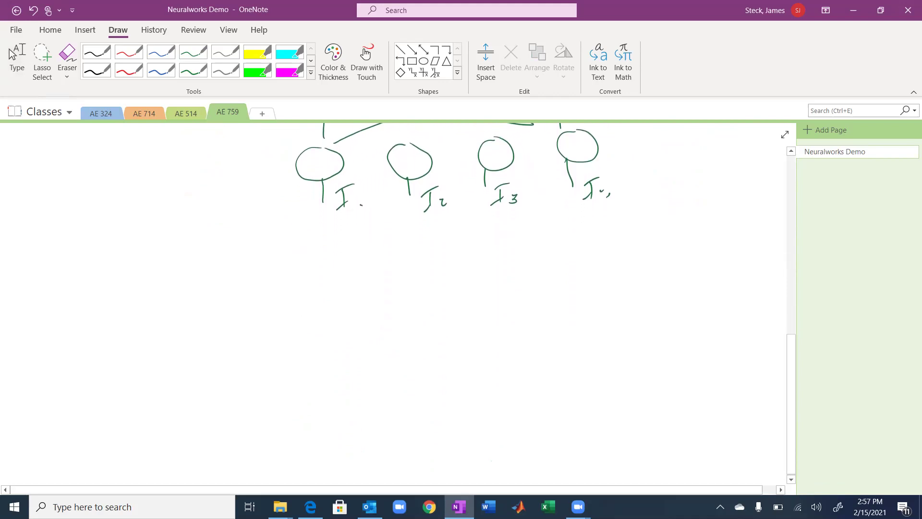
click(17, 63)
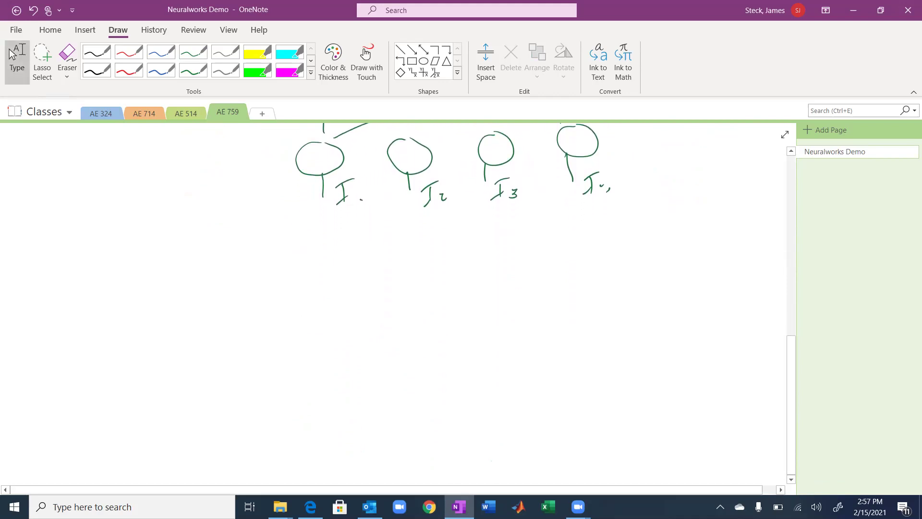
click(193, 70)
drag(160, 234, 156, 261)
drag(139, 231, 176, 227)
drag(138, 258, 200, 242)
drag(215, 248, 237, 260)
click(215, 239)
mouse_move(276, 221)
mouse_down()
mouse_move(275, 256)
mouse_move(279, 240)
mouse_up()
mouse_move(289, 245)
mouse_down()
mouse_move(292, 253)
mouse_move(302, 238)
mouse_up()
mouse_move(312, 236)
mouse_down()
mouse_move(327, 236)
mouse_move(328, 251)
mouse_move(430, 250)
mouse_up()
click(349, 249)
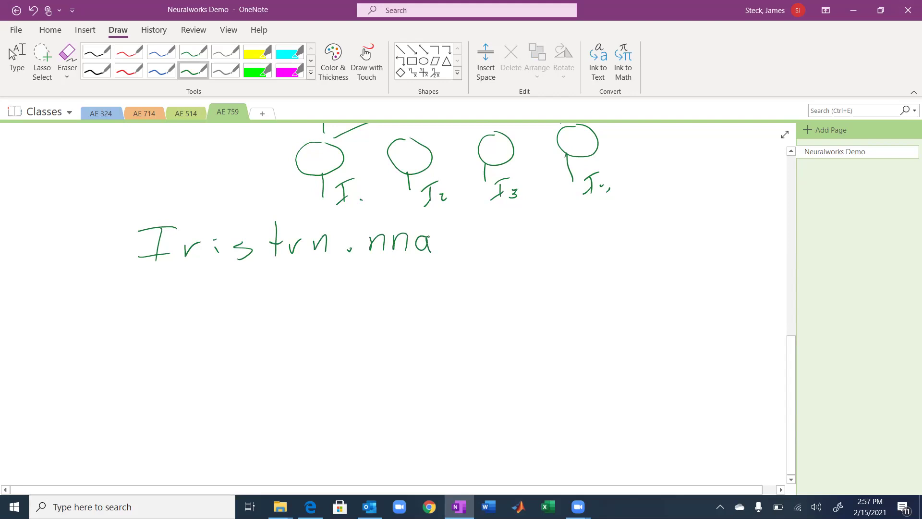
drag(345, 248, 344, 245)
Handwrite the file name "Iristes.nna" on the line beneath "Iristrn.nna".
mouse_move(163, 284)
mouse_down()
mouse_move(163, 308)
mouse_move(182, 284)
mouse_up()
mouse_move(149, 313)
mouse_down()
mouse_move(183, 313)
mouse_move(204, 298)
mouse_move(237, 307)
mouse_up()
click(220, 302)
drag(283, 281, 284, 311)
drag(272, 298, 318, 309)
click(313, 300)
drag(377, 292, 393, 307)
mouse_move(396, 290)
mouse_down()
mouse_move(407, 307)
mouse_move(426, 300)
mouse_up()
drag(356, 303, 355, 309)
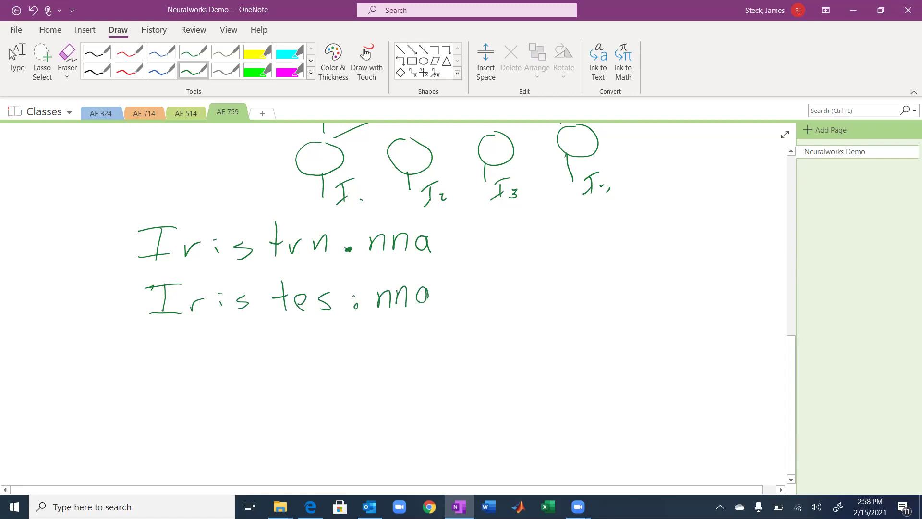
Add short handwritten notes beside the two .nna file names.
drag(481, 226, 482, 251)
drag(463, 226, 498, 222)
drag(495, 236, 540, 246)
drag(548, 233, 558, 246)
mouse_move(486, 277)
mouse_down()
mouse_move(487, 301)
mouse_move(499, 275)
mouse_move(525, 300)
mouse_up()
mouse_move(554, 271)
mouse_down()
mouse_move(560, 297)
mouse_move(556, 282)
mouse_up()
drag(451, 283, 447, 296)
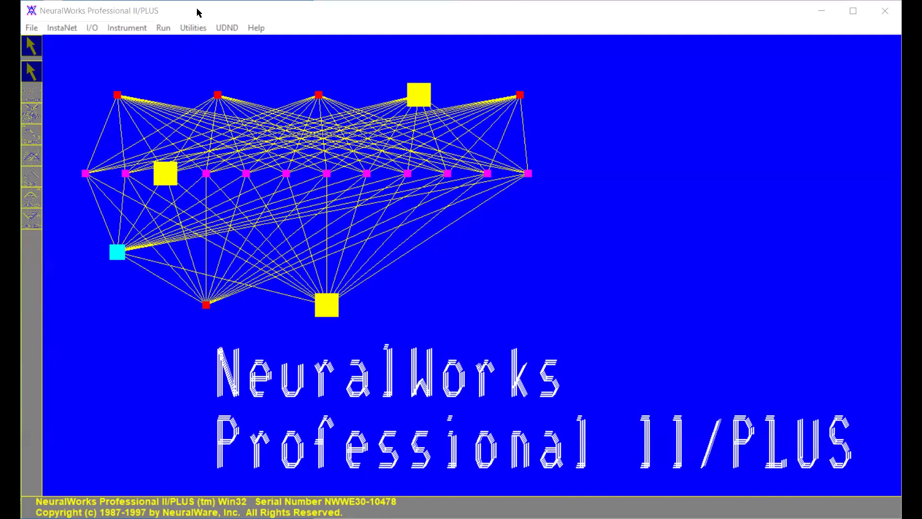
In NeuralWorks Professional II/PLUS, begin a Back Propagation network with 4 input, 4 Hid 1 and 3 output PEs.
click(197, 7)
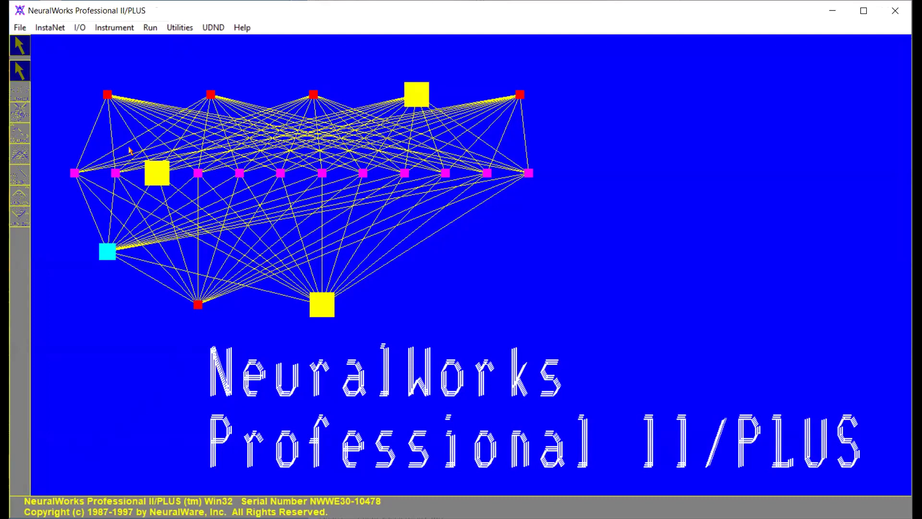
click(55, 29)
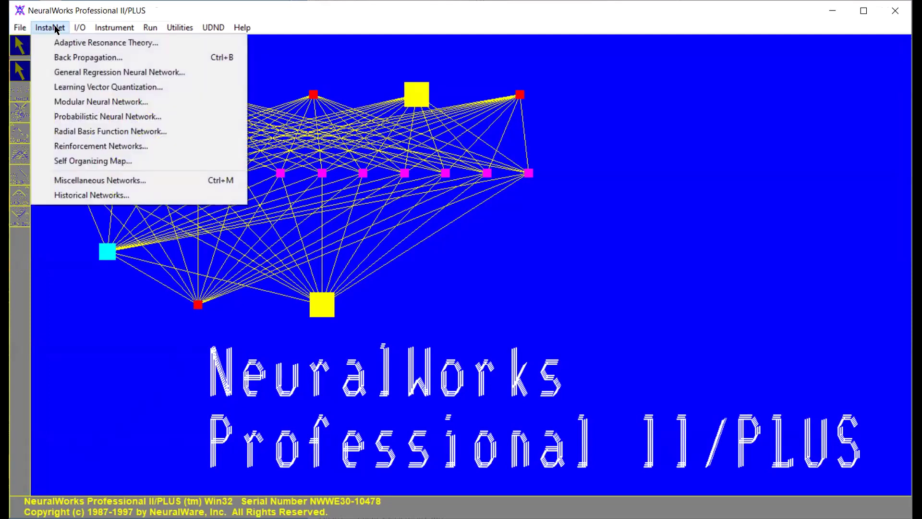
click(88, 59)
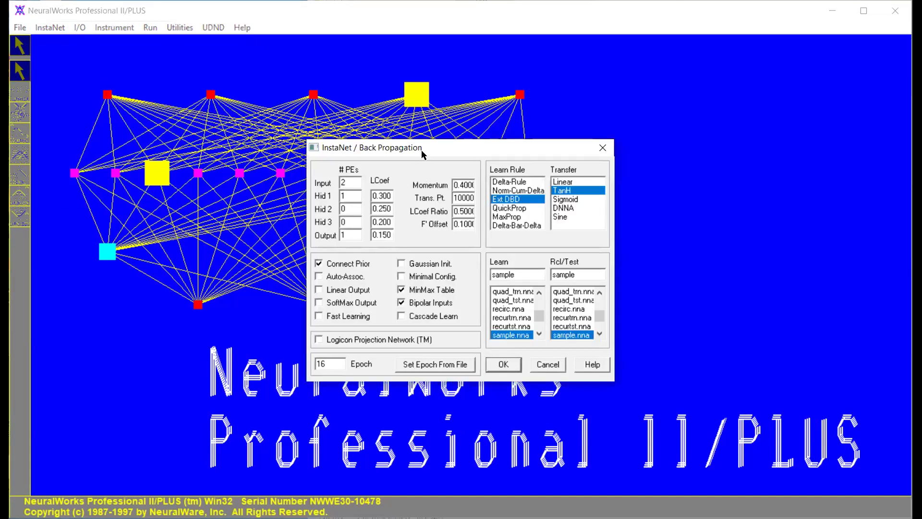
double_click(355, 180)
text(4)
double_click(355, 235)
text(3)
double_click(352, 197)
text(4)
Choose the Delta-Rule learn rule and Sigmoid transfer, and disable Connect Prior, MinMax Table and Bipolar Inputs.
click(510, 181)
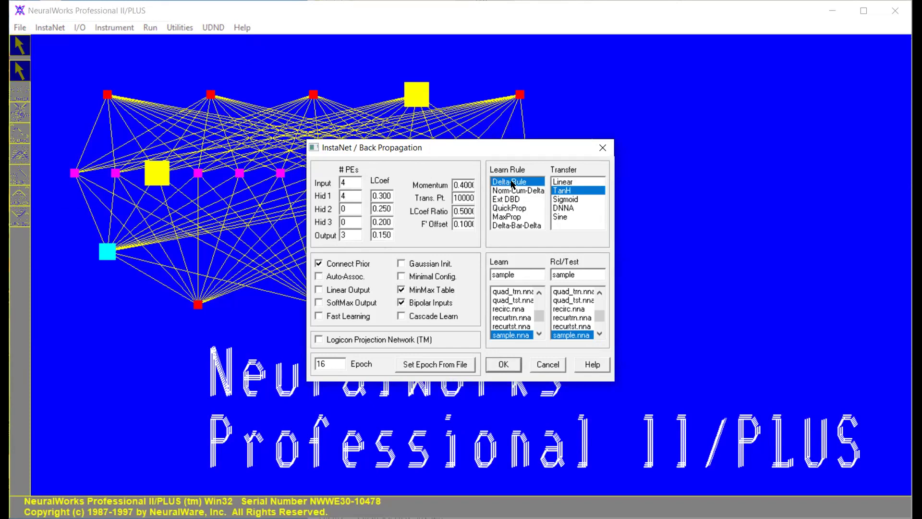
click(568, 200)
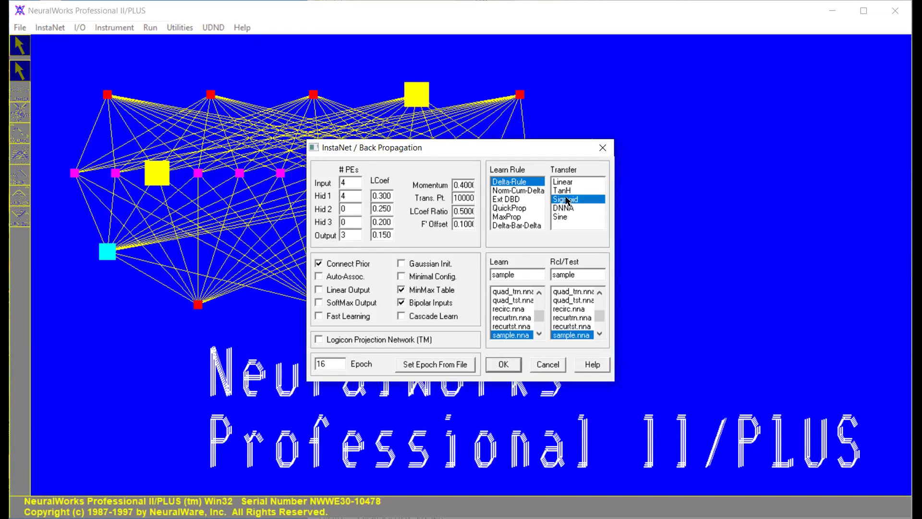
click(317, 264)
click(404, 290)
Select iris_tra as the learn file and iris_tes as the recall/test file, and set the epoch from the file.
drag(540, 315, 540, 313)
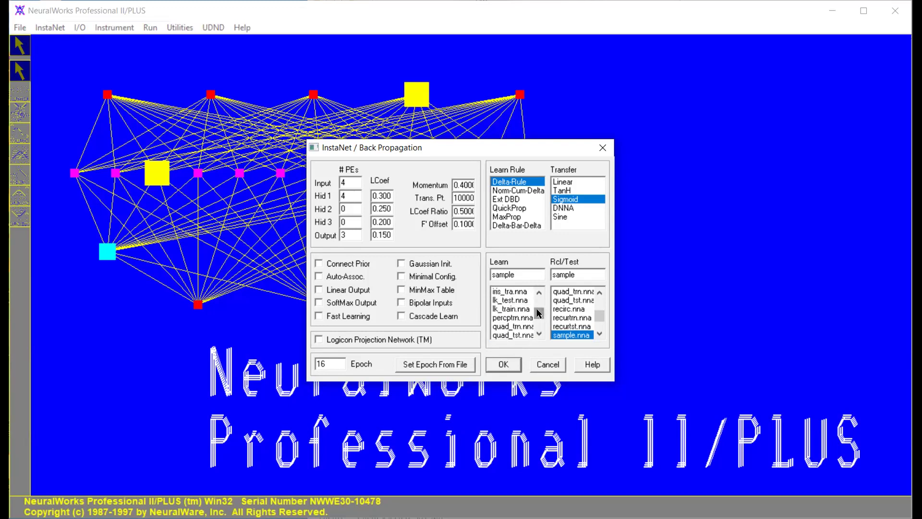
click(538, 291)
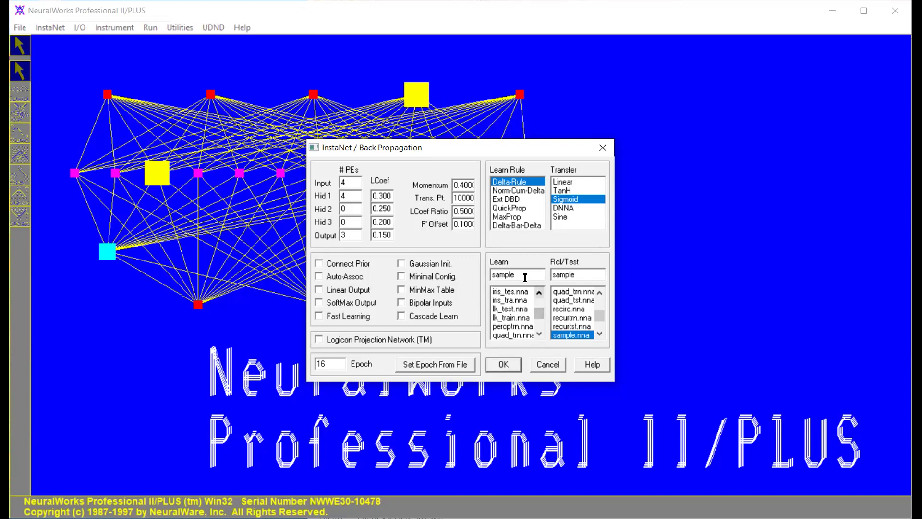
click(512, 299)
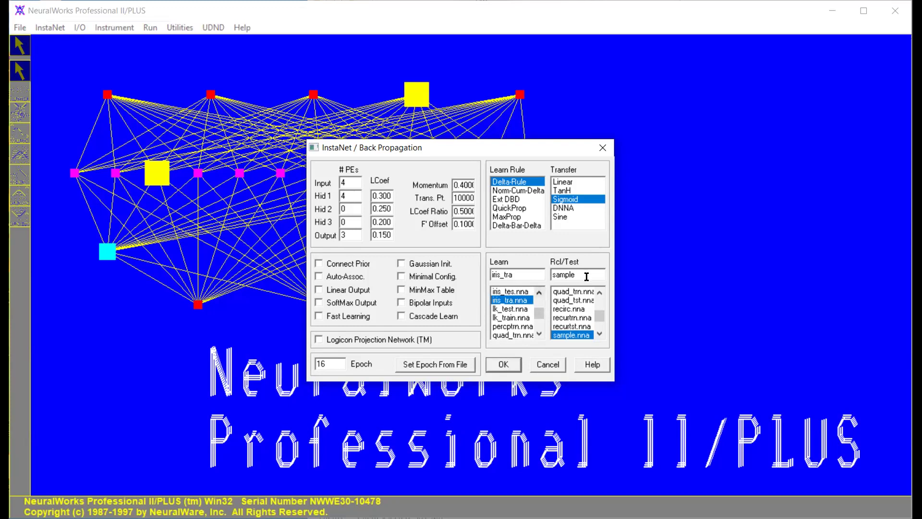
scroll(584, 301, up, 2)
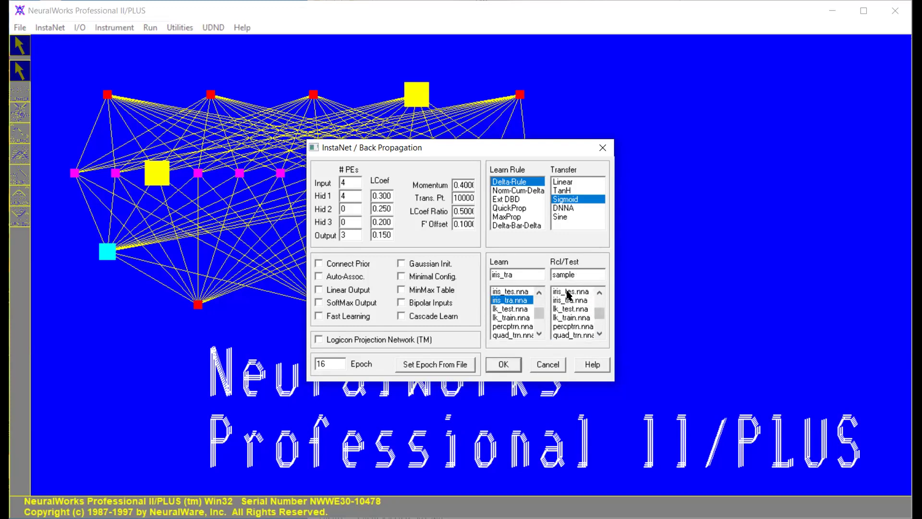
click(567, 291)
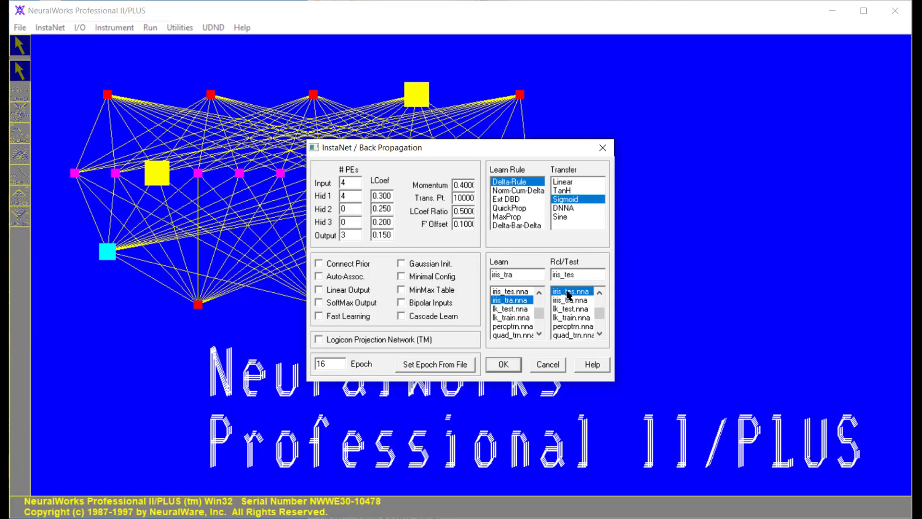
click(420, 367)
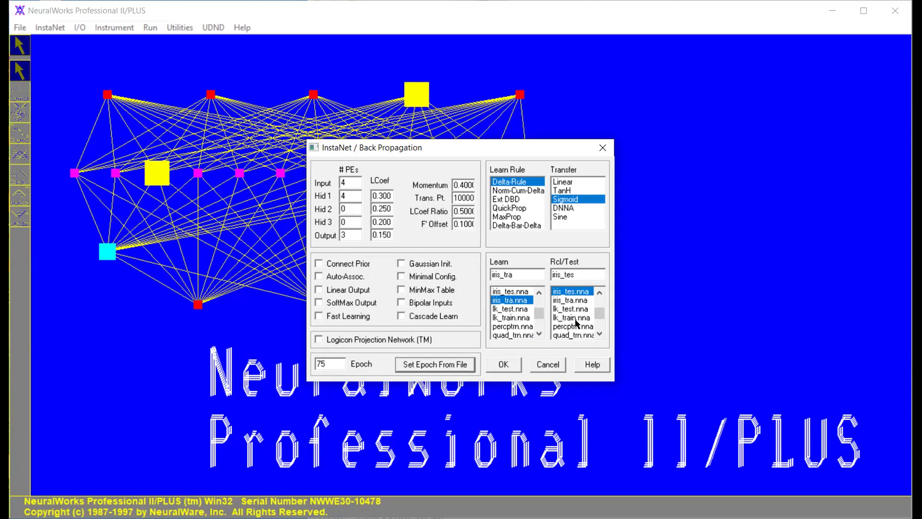
Create the network with an RMS Error instrument and enlarge its graph to fill most of the space above the network.
click(508, 367)
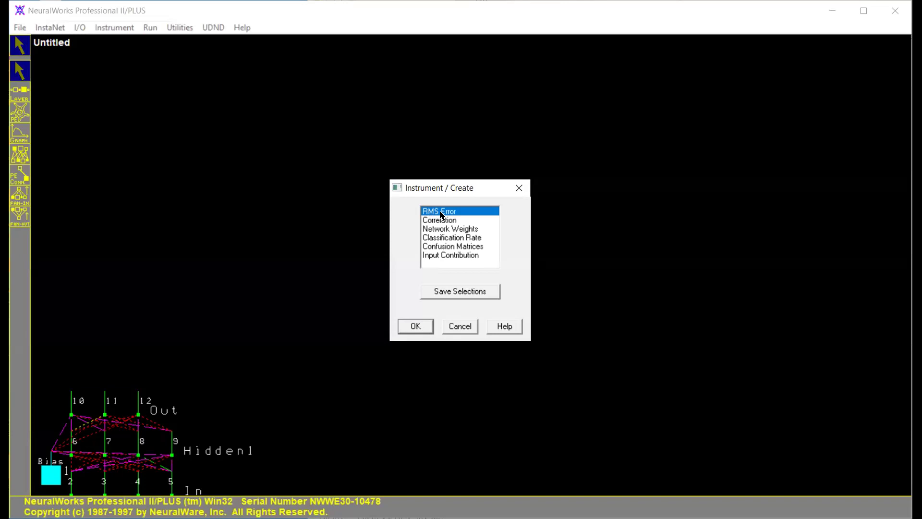
click(417, 324)
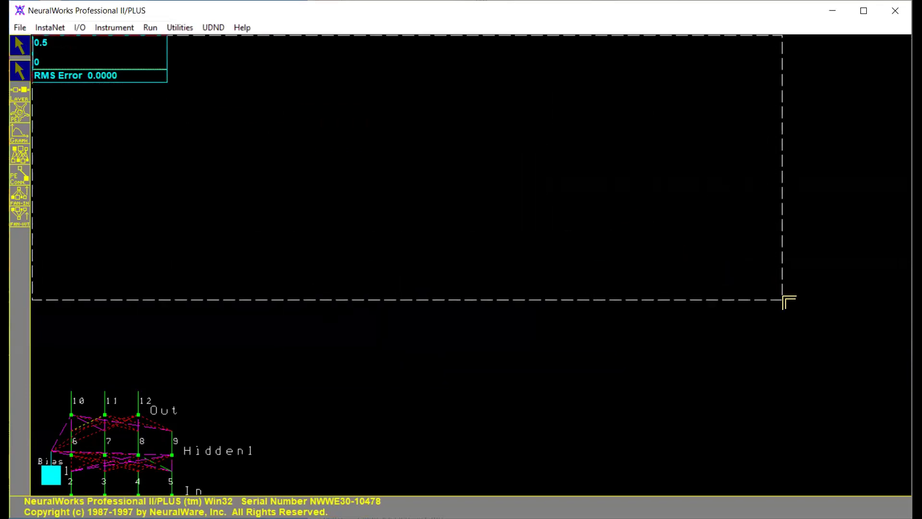
click(784, 301)
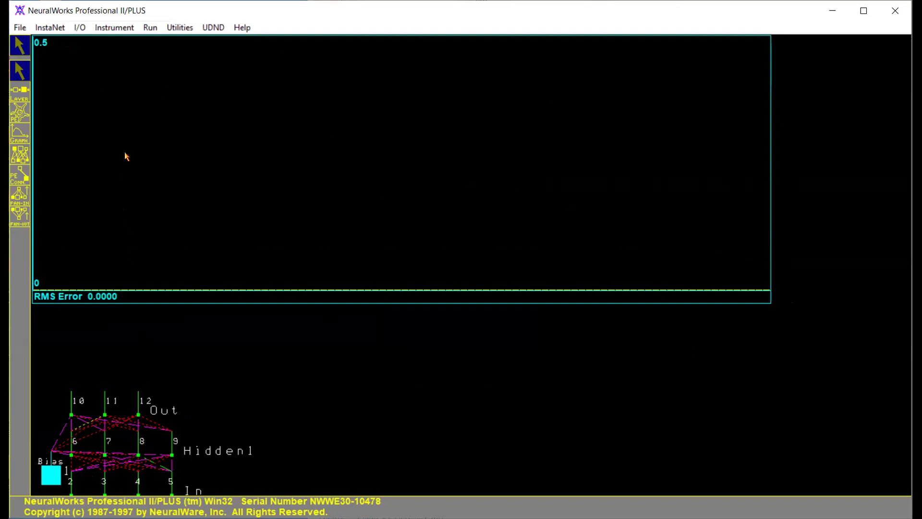
click(49, 24)
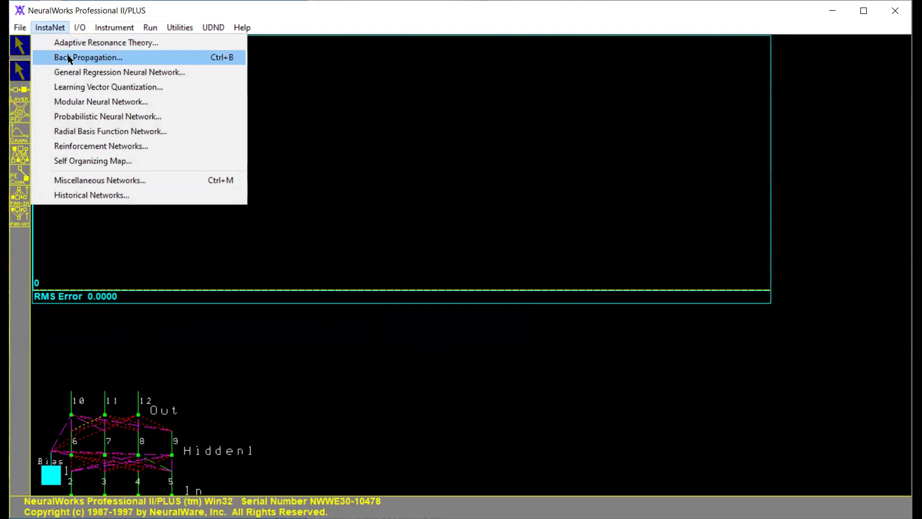
click(267, 347)
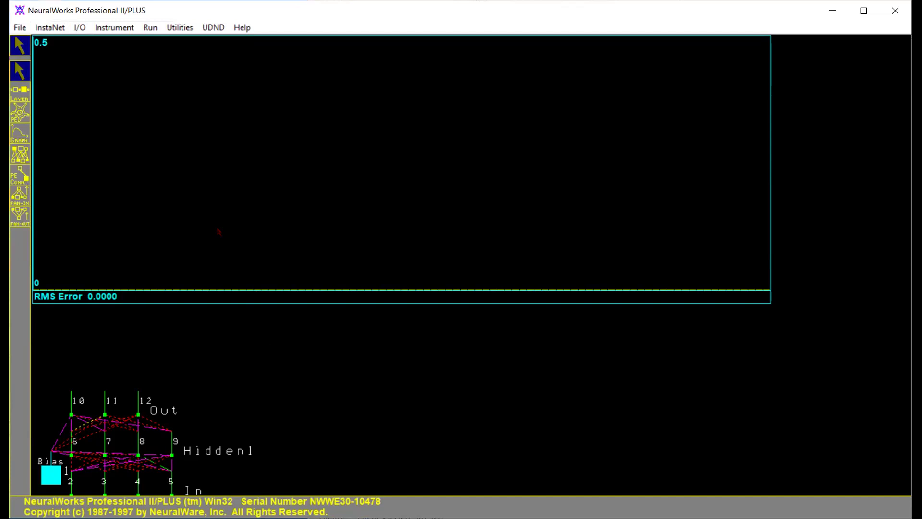
Train the network for 50000 learn iterations.
click(153, 29)
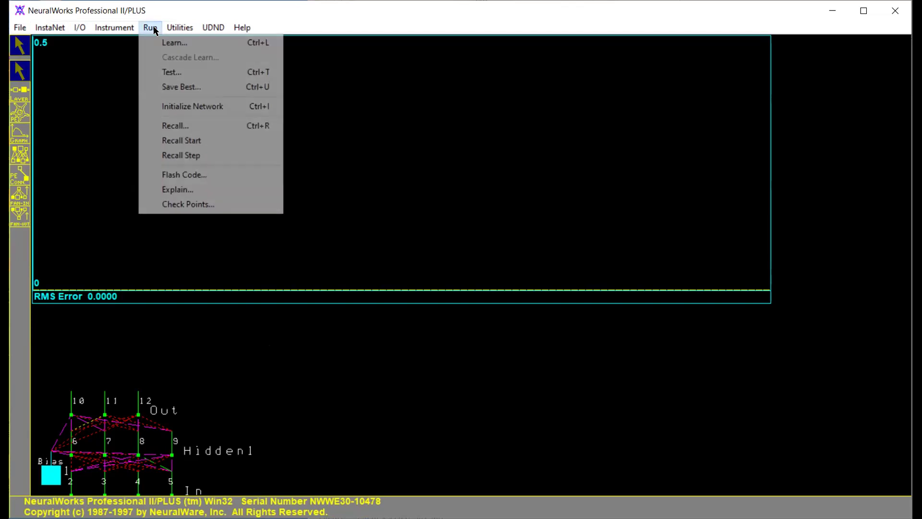
click(175, 44)
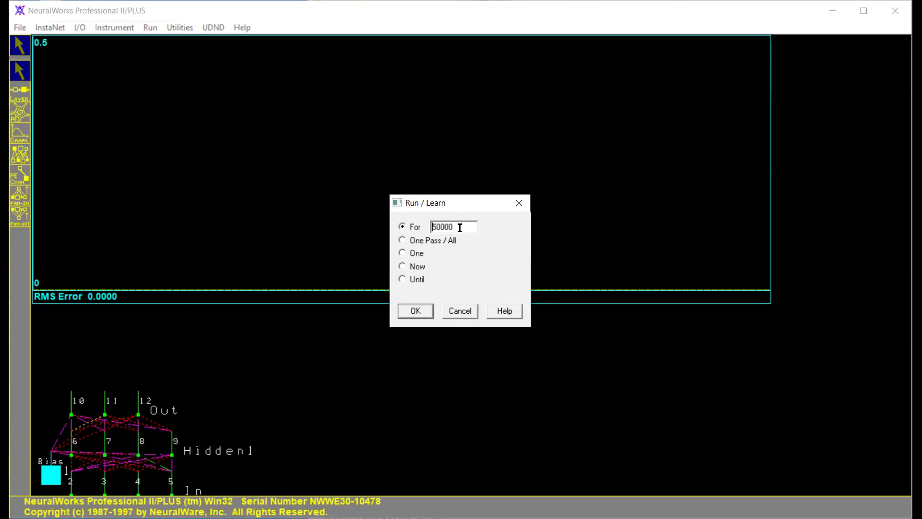
click(460, 228)
click(417, 310)
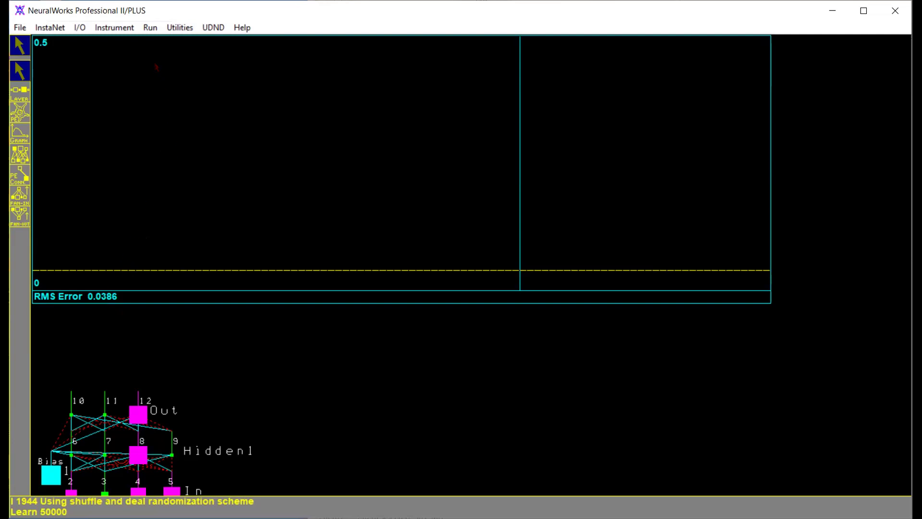
Test the trained network with one pass through all the test data.
click(150, 28)
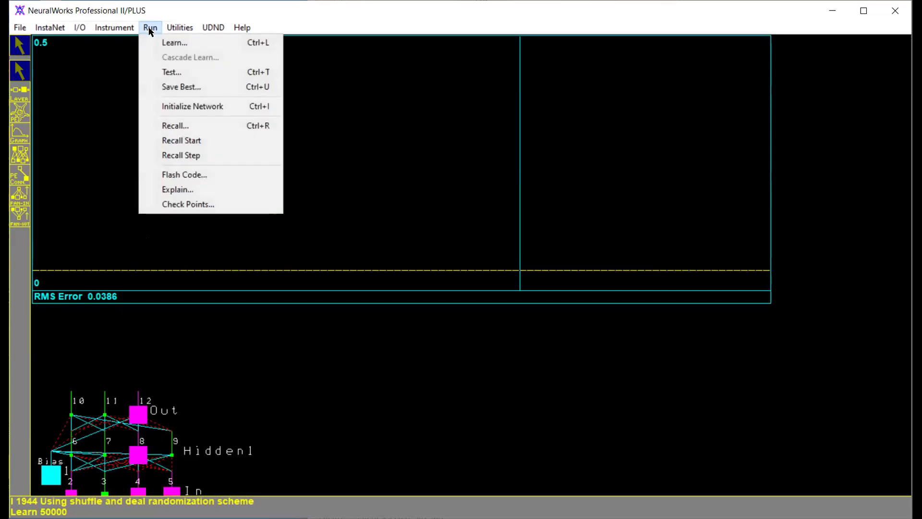
click(182, 72)
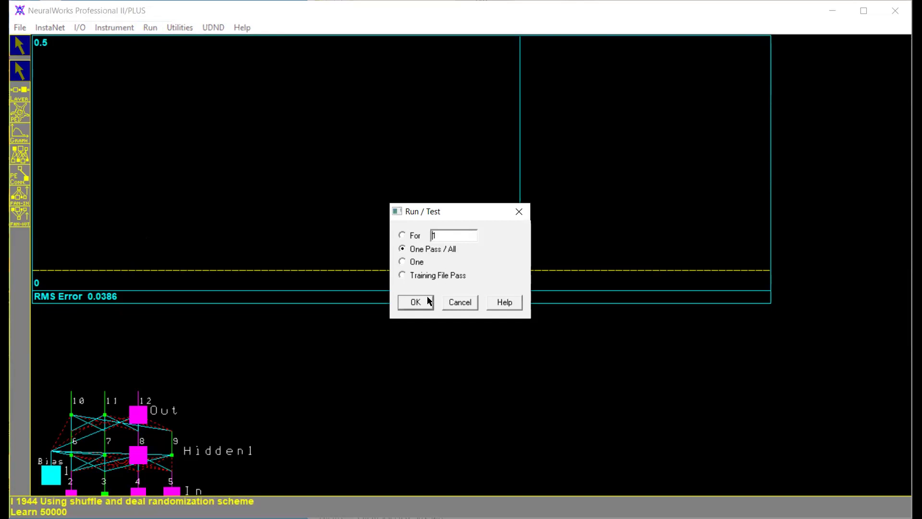
click(416, 302)
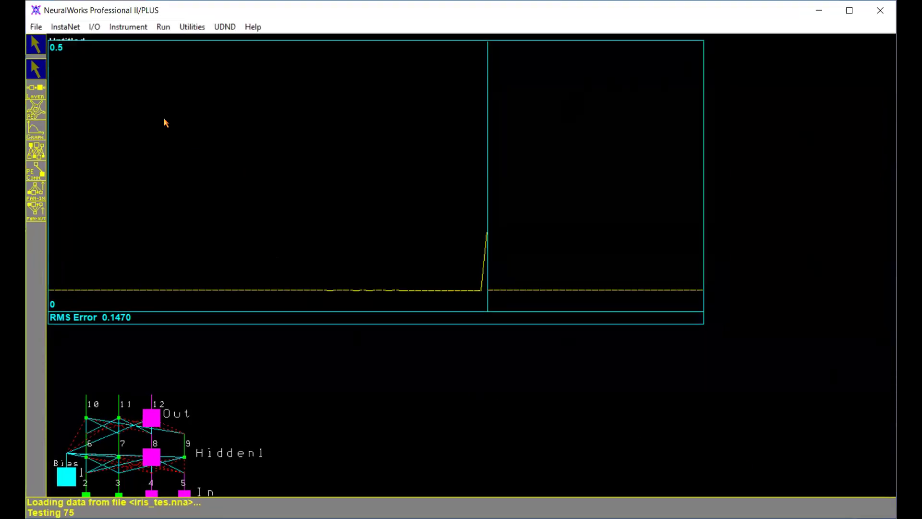
Check the current working directory and keep c:\steck\neural_2001.
click(35, 30)
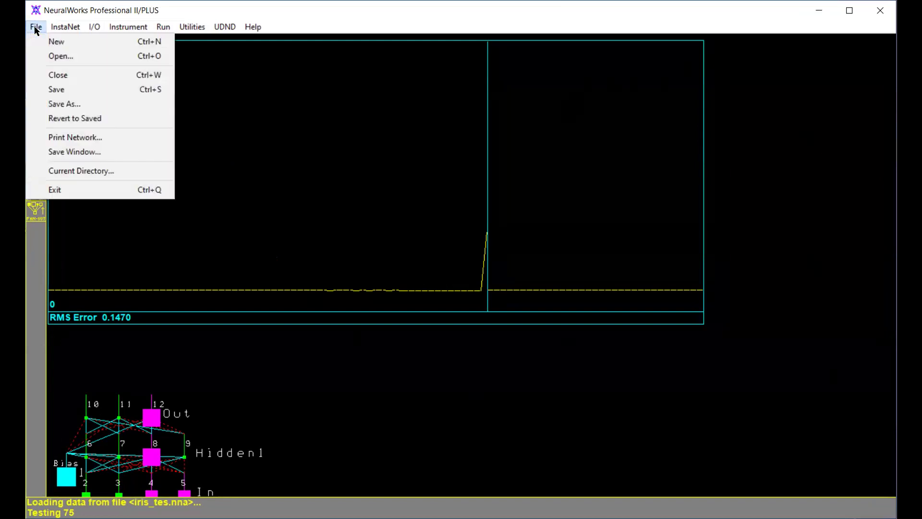
click(89, 172)
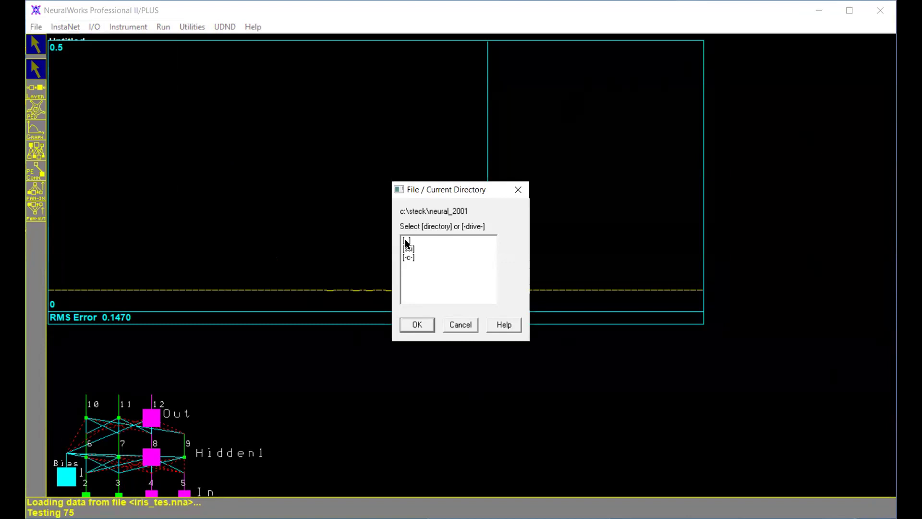
click(417, 324)
Save the trained network in Ascii format under the file name irisdem1.
click(35, 27)
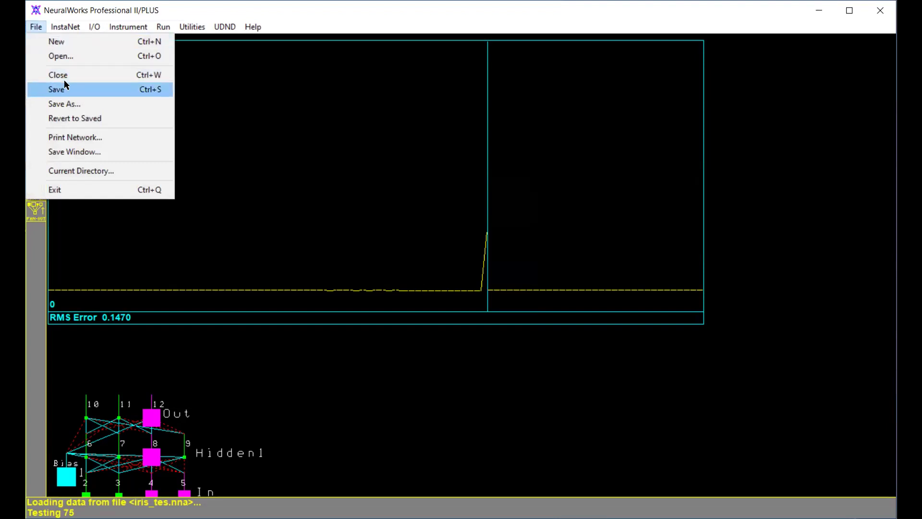
click(68, 104)
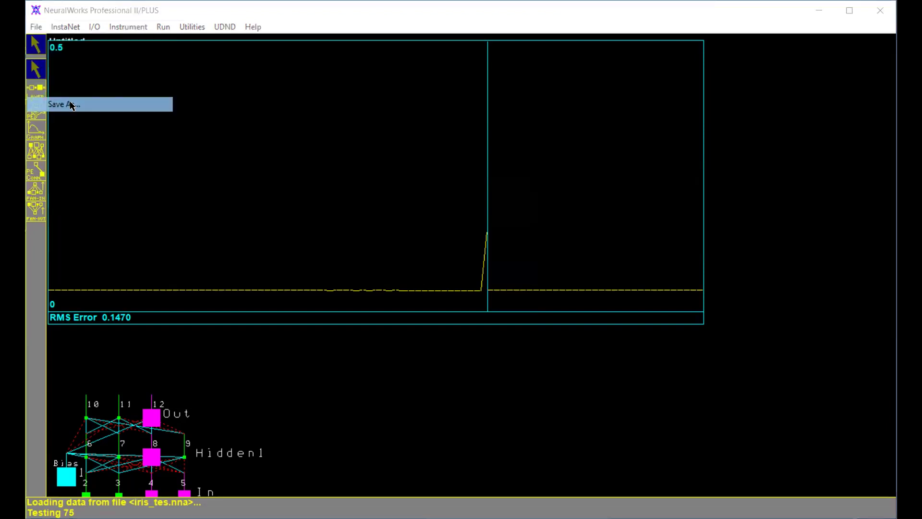
double_click(431, 240)
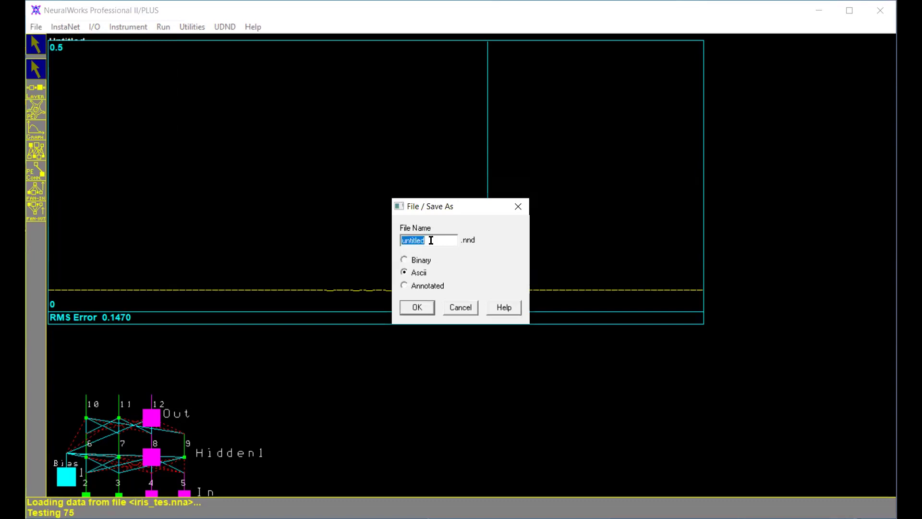
text(irisdemo1)
key(BackSpace)
key(BackSpace)
text(1)
click(425, 307)
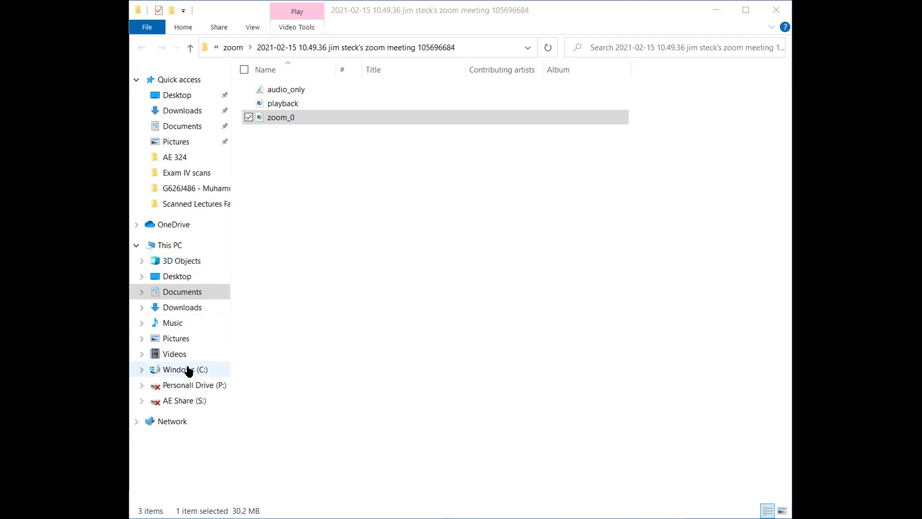
In File Explorer, open the Steck\neural_2001 folder on the C: drive and sort its files by date modified, newest first.
click(188, 370)
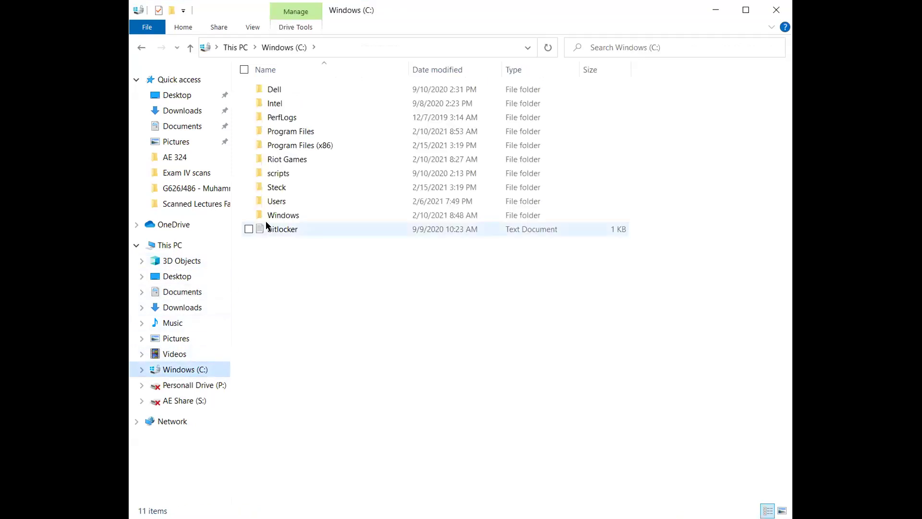
double_click(272, 188)
double_click(280, 131)
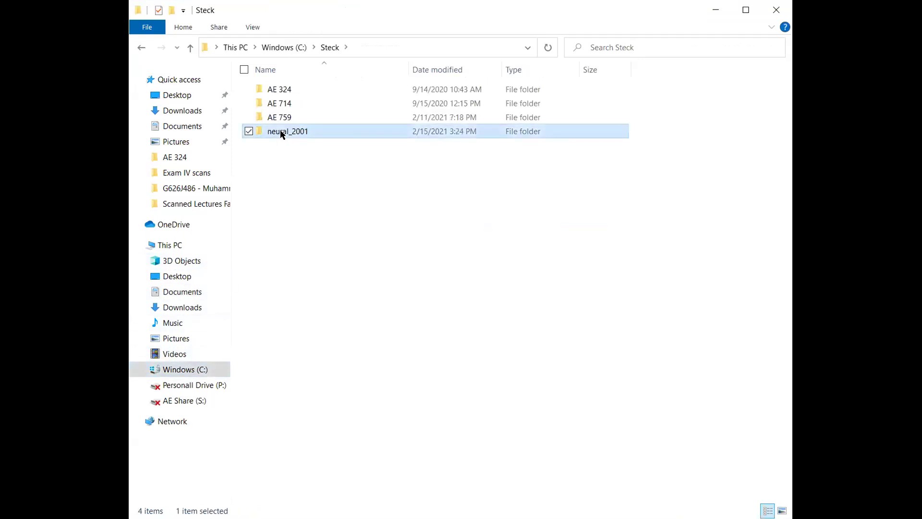
click(436, 70)
click(436, 71)
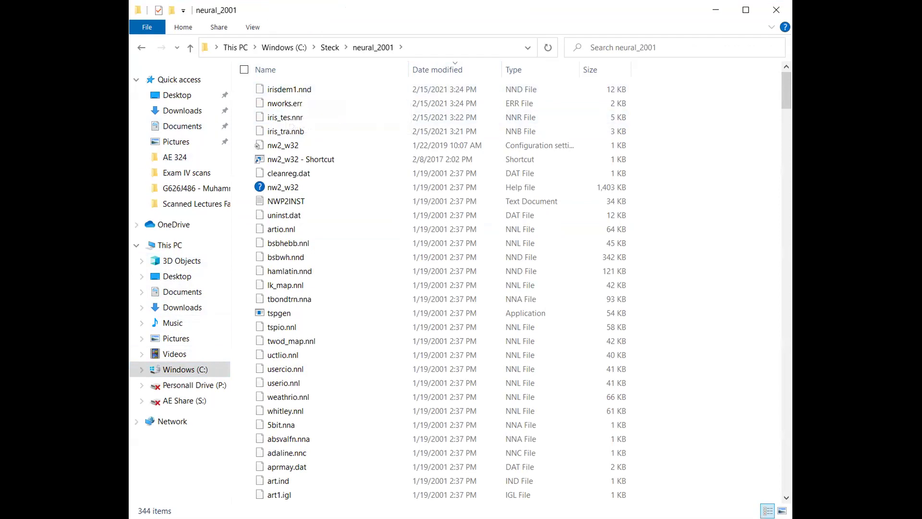
Open the iris_tes.nnr result file in Notepad and compare the desired and network outputs in its first two rows.
mouse_move(288, 122)
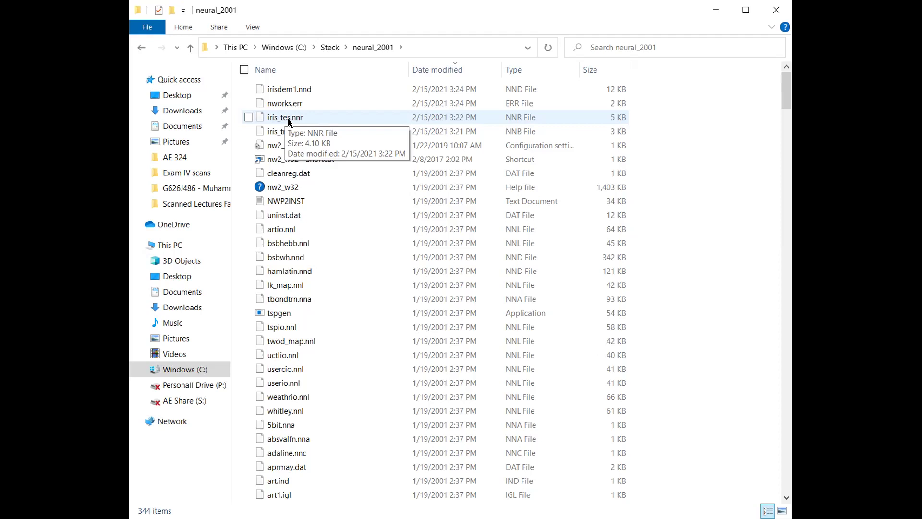
click(290, 120)
double_click(290, 120)
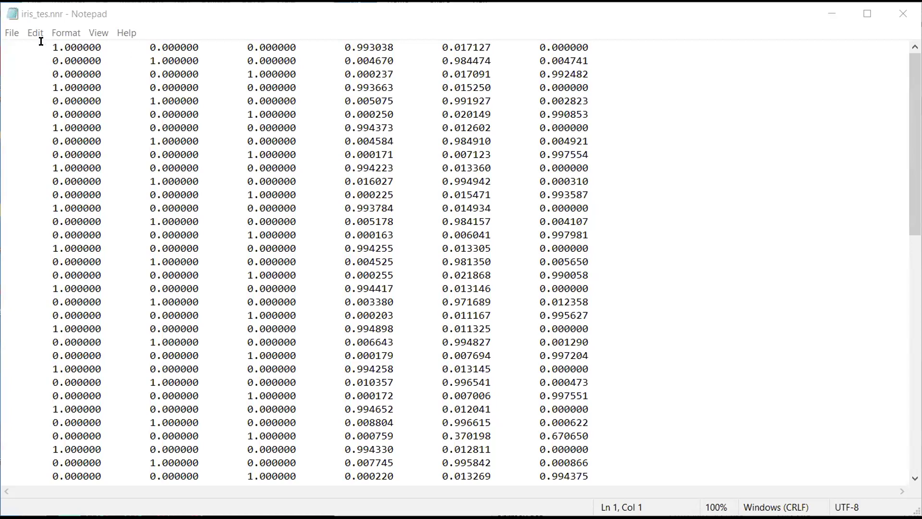
shift+click(293, 44)
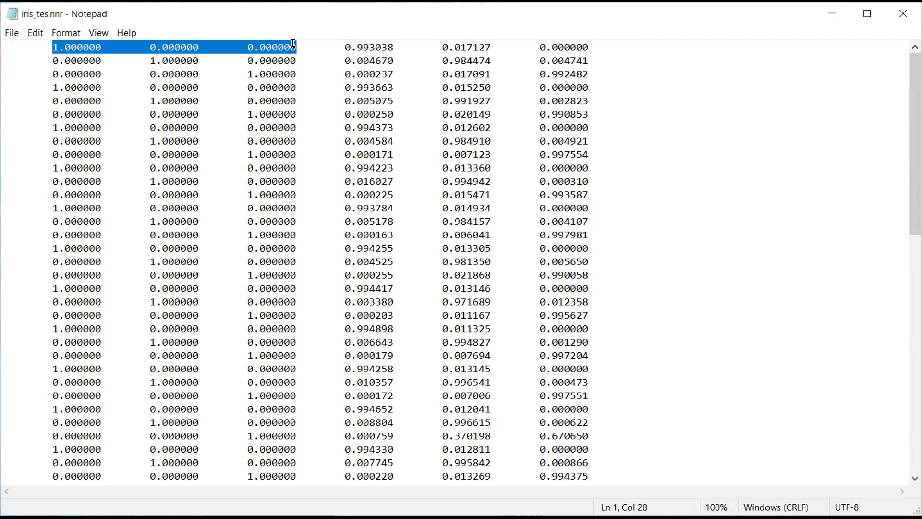
drag(339, 41, 585, 43)
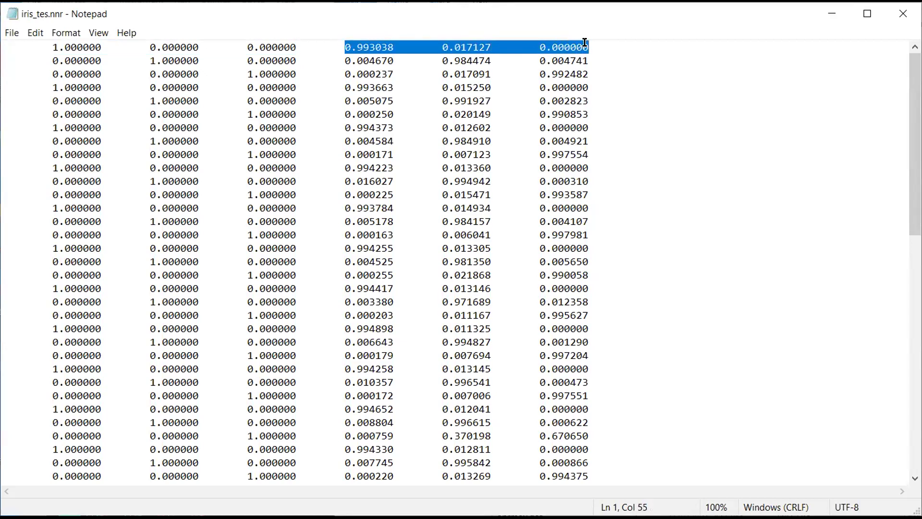
click(88, 44)
drag(340, 43, 597, 49)
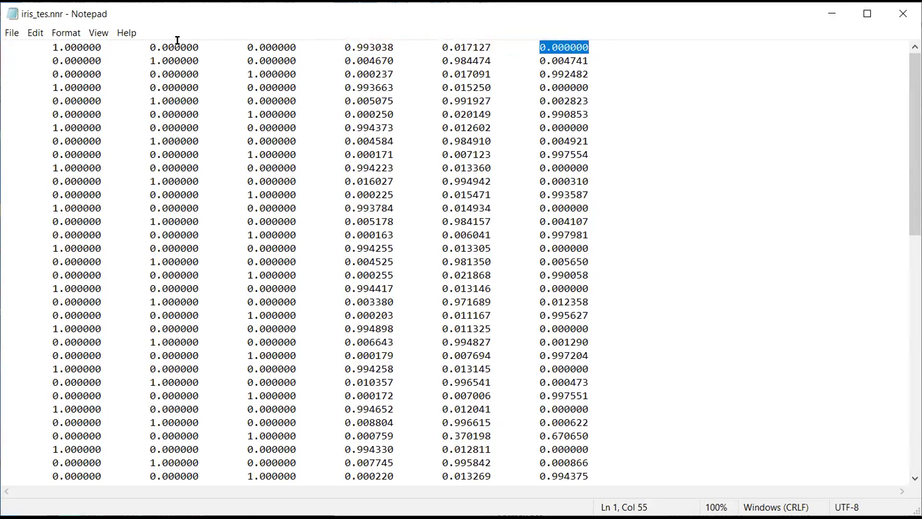
drag(50, 60, 587, 60)
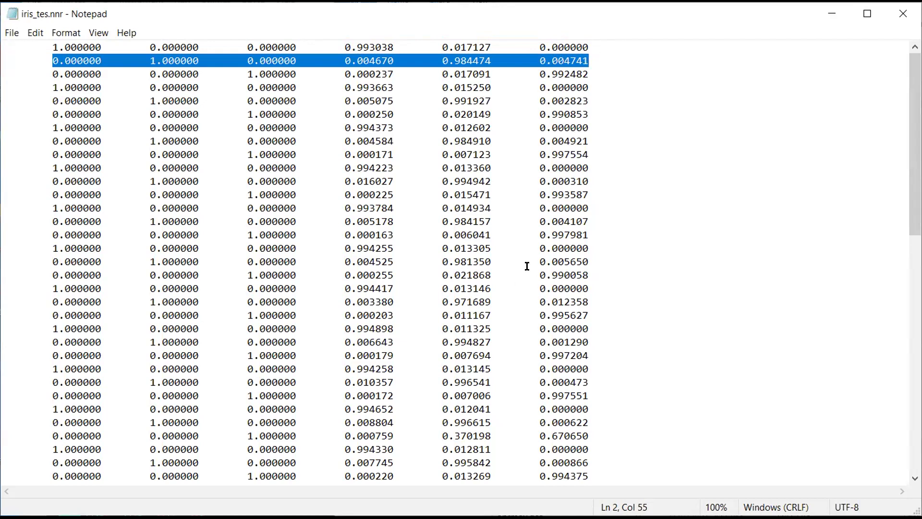
Examine the remaining rows of the result file for samples whose network outputs disagree with the desired class.
scroll(518, 275, down, 5)
scroll(520, 275, down, 1)
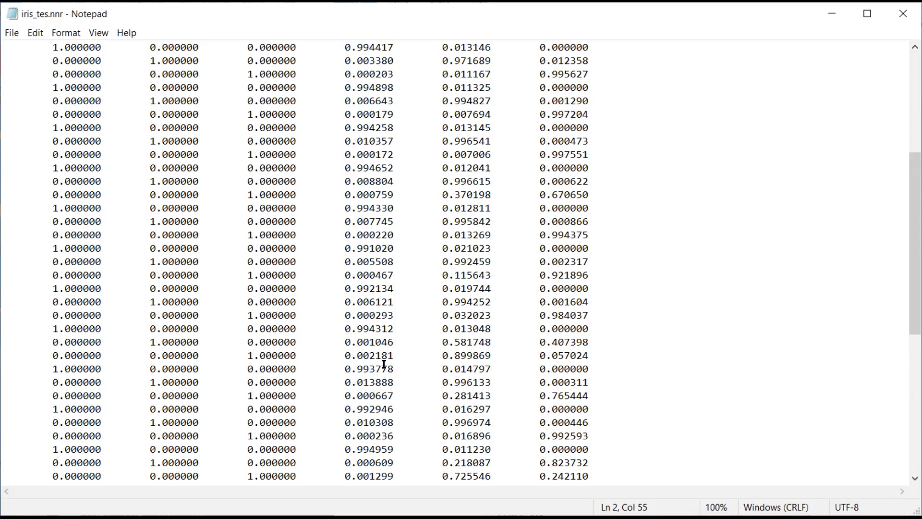
scroll(385, 364, down, 8)
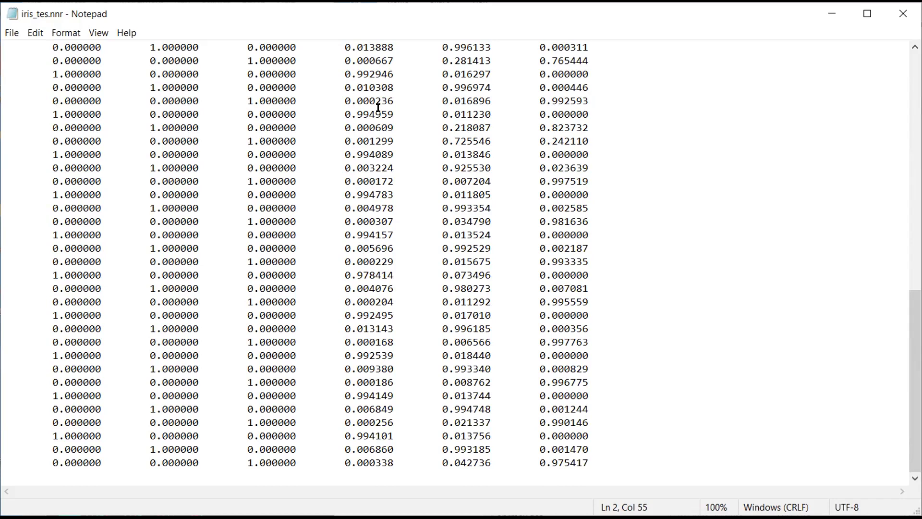
drag(51, 127, 592, 118)
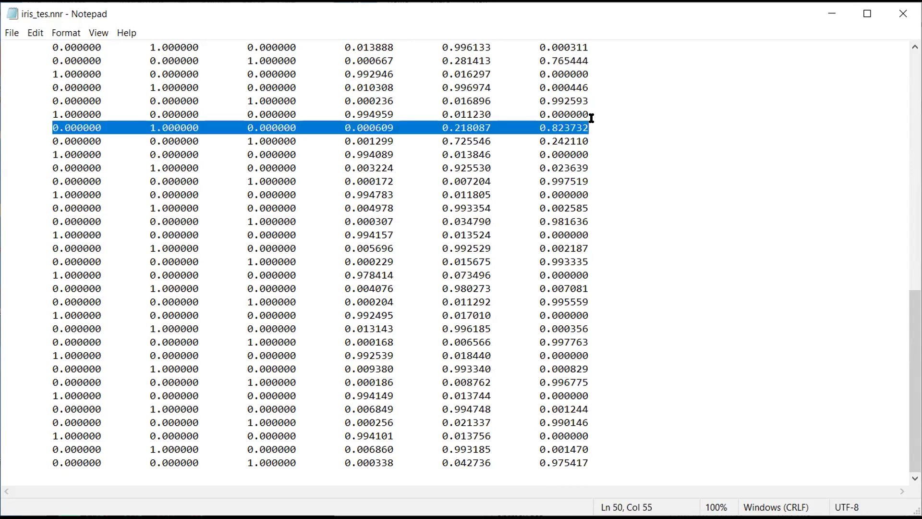
click(534, 124)
drag(534, 124, 595, 121)
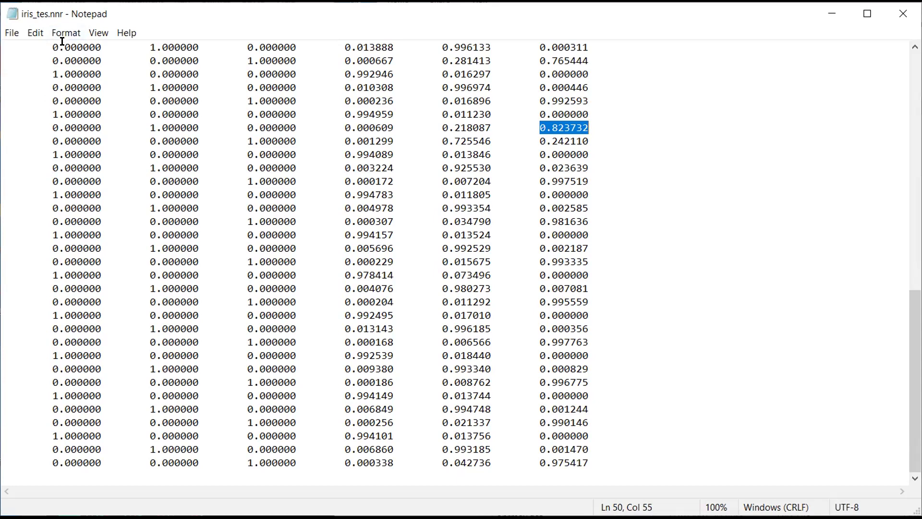
drag(53, 47, 422, 37)
click(457, 47)
mouse_move(587, 47)
mouse_down()
mouse_move(557, 57)
mouse_move(387, 57)
mouse_move(589, 53)
mouse_up()
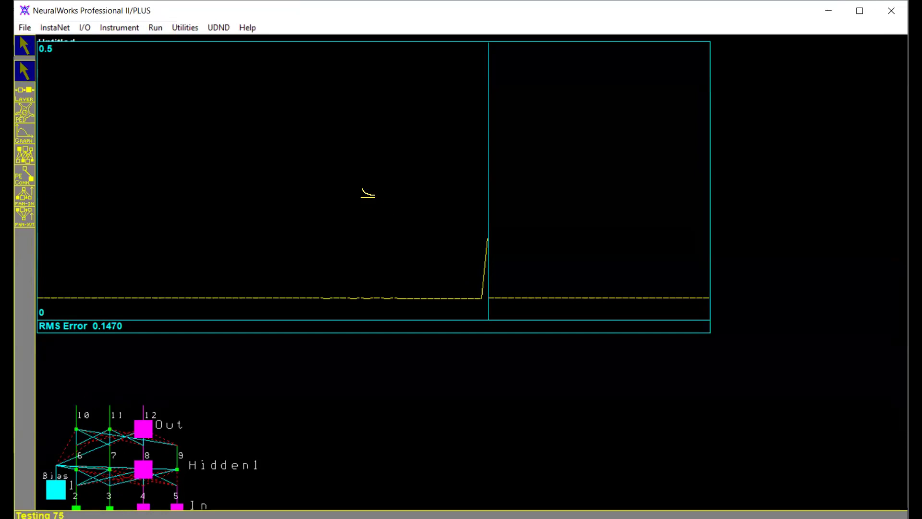
Back in NeuralWorks, review the RMS Error instrument's parameters and leave them without applying changes.
double_click(367, 197)
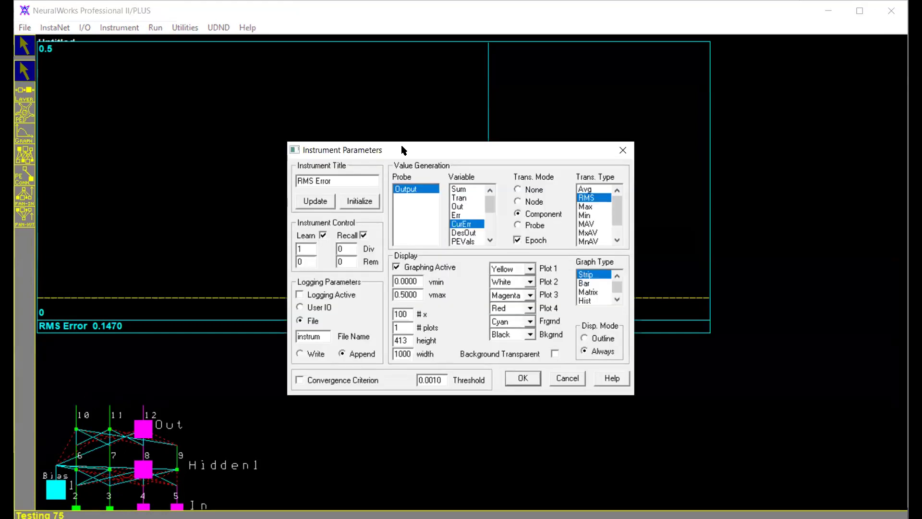
drag(401, 145, 353, 97)
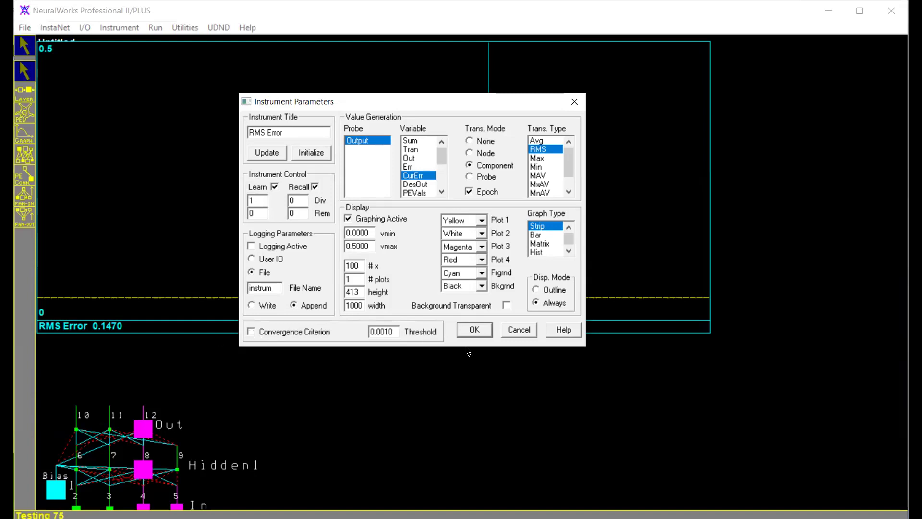
click(513, 332)
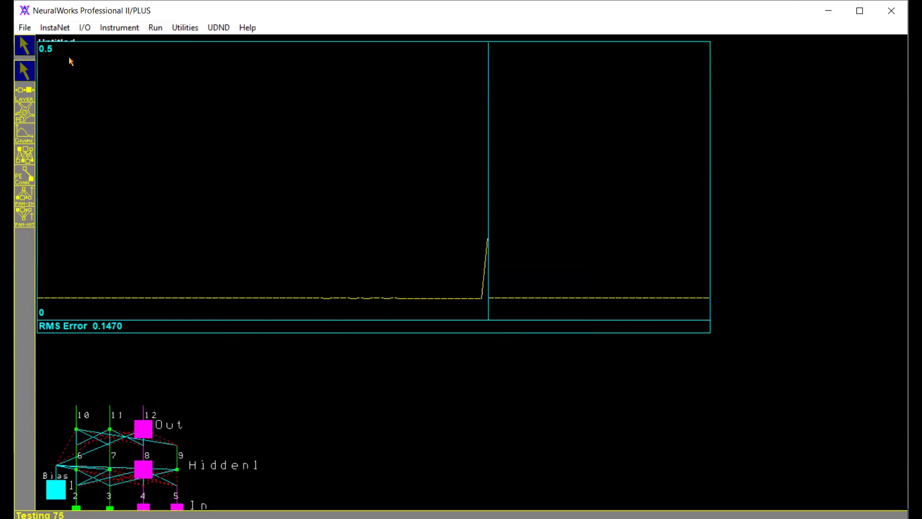
Review the I/O parameters, including the recall/test and learn file selections, and accept them as they are.
click(82, 30)
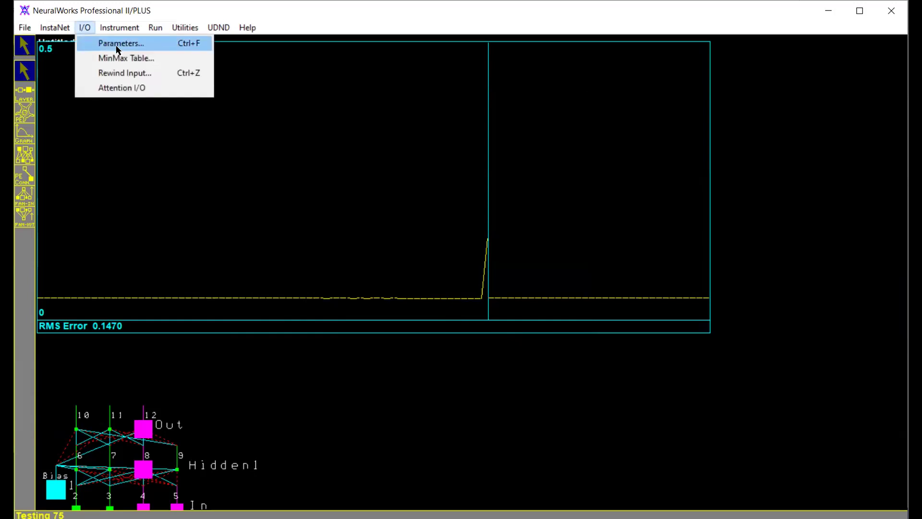
click(117, 45)
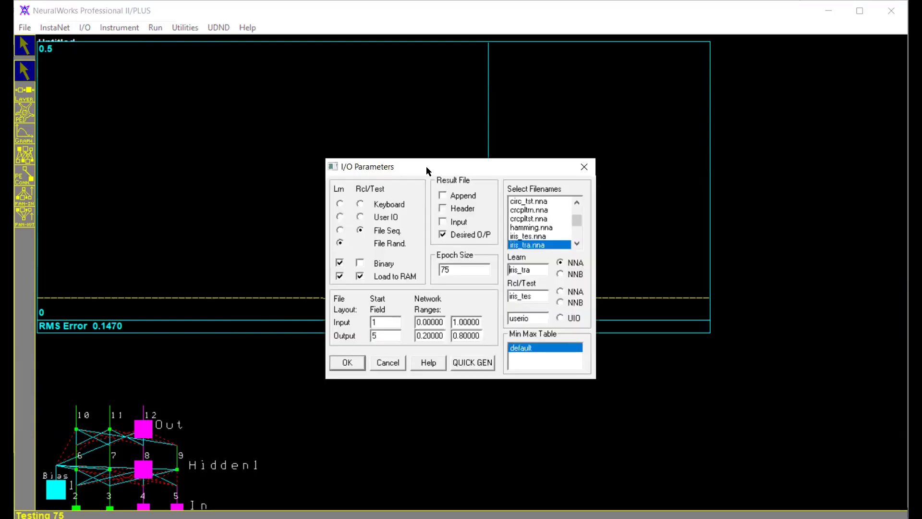
drag(423, 164, 373, 108)
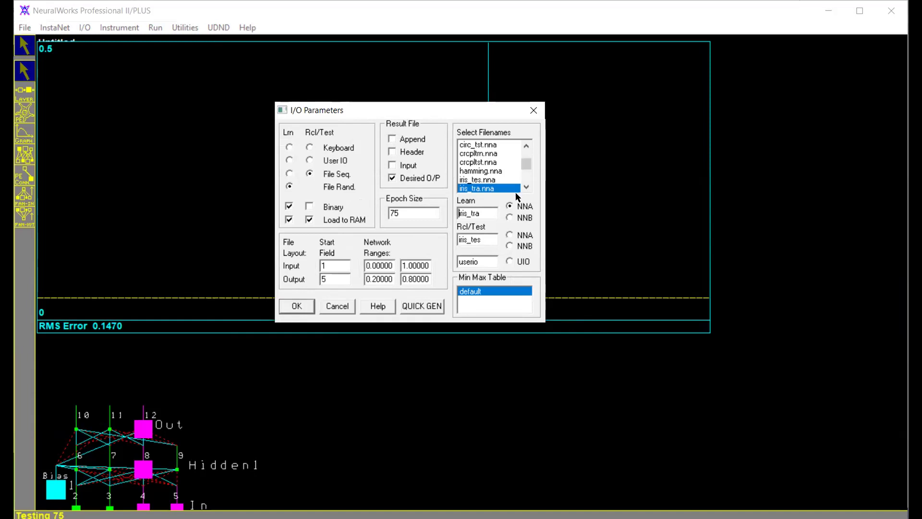
click(510, 235)
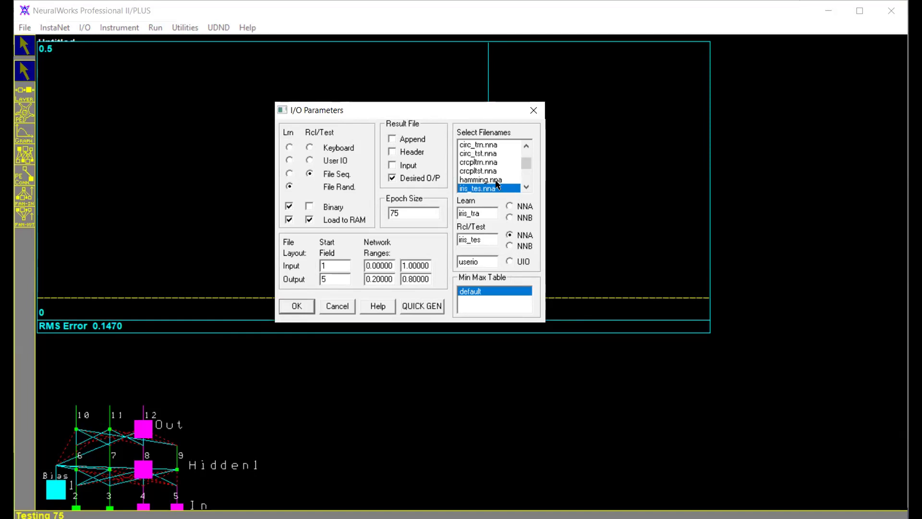
click(510, 207)
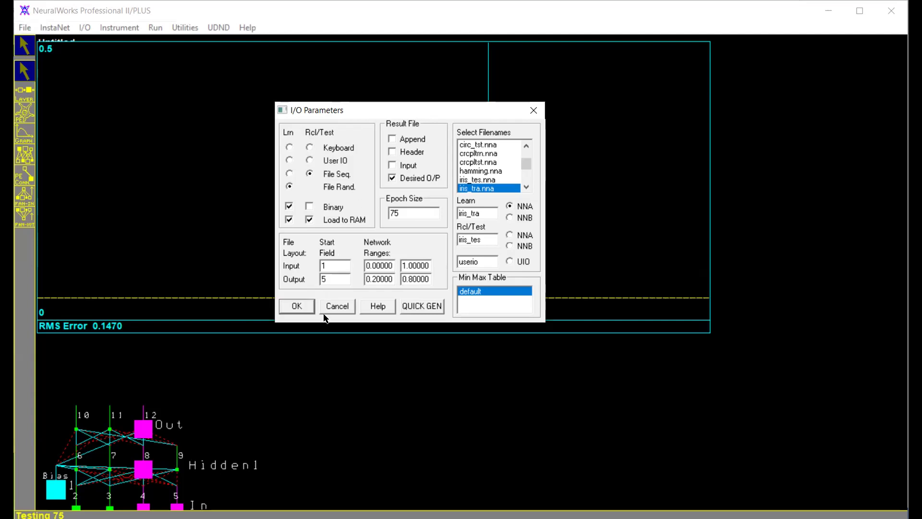
click(296, 306)
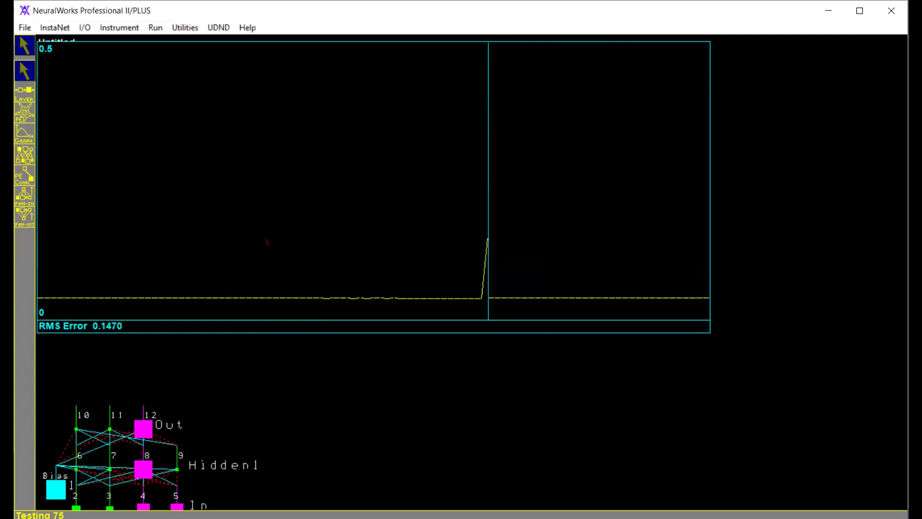
Review the default MinMax table and its source file list, then accept the table as it is.
click(85, 28)
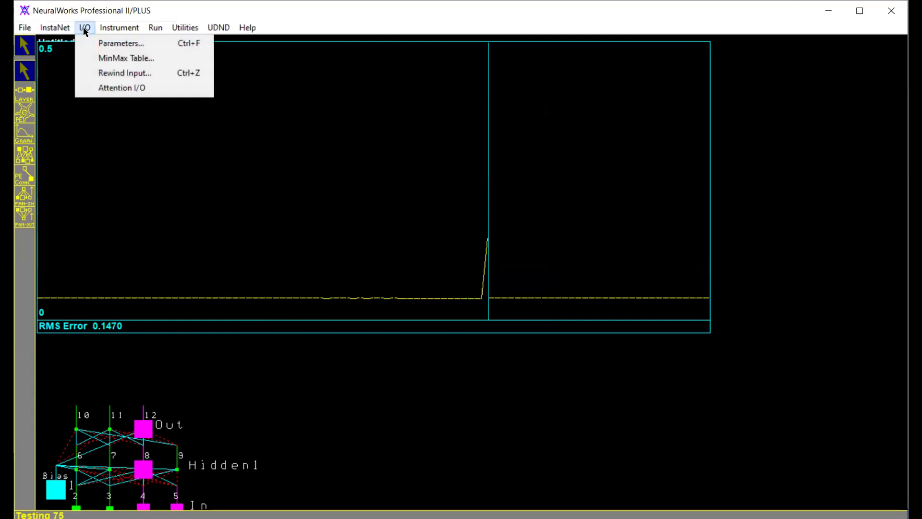
click(113, 57)
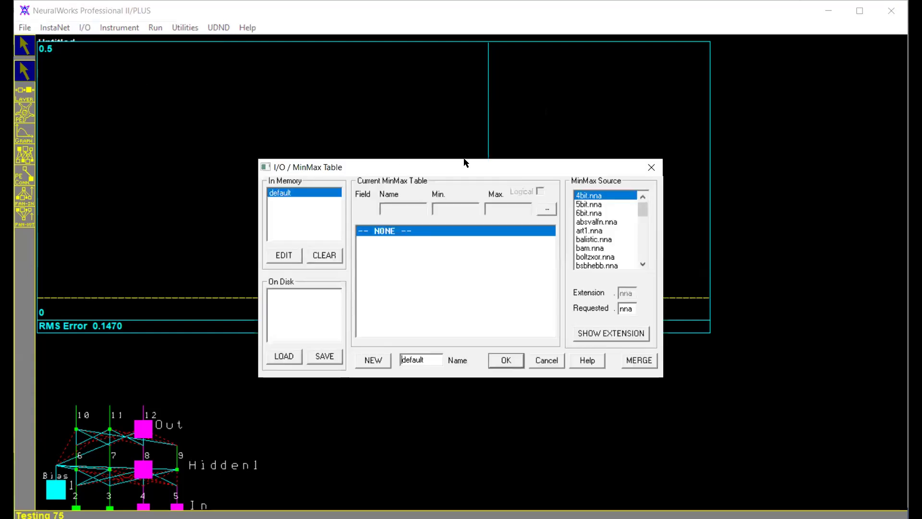
drag(465, 162, 406, 101)
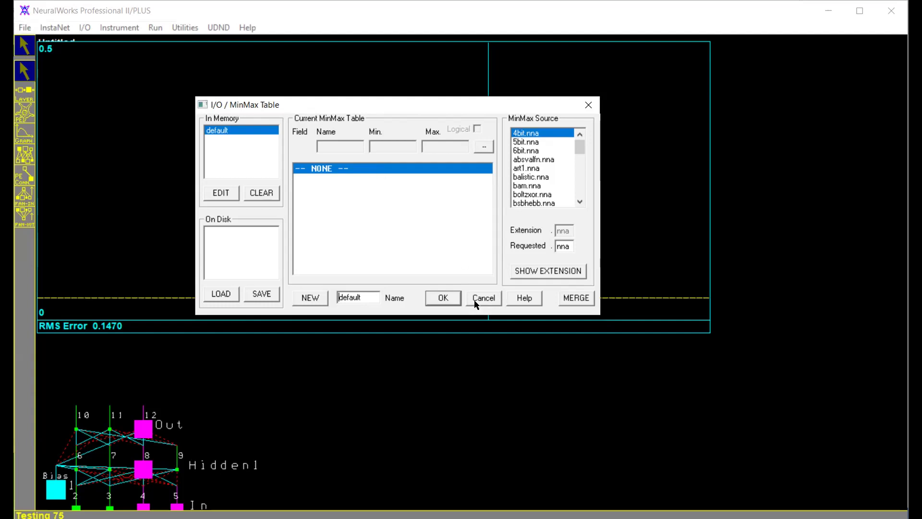
click(445, 300)
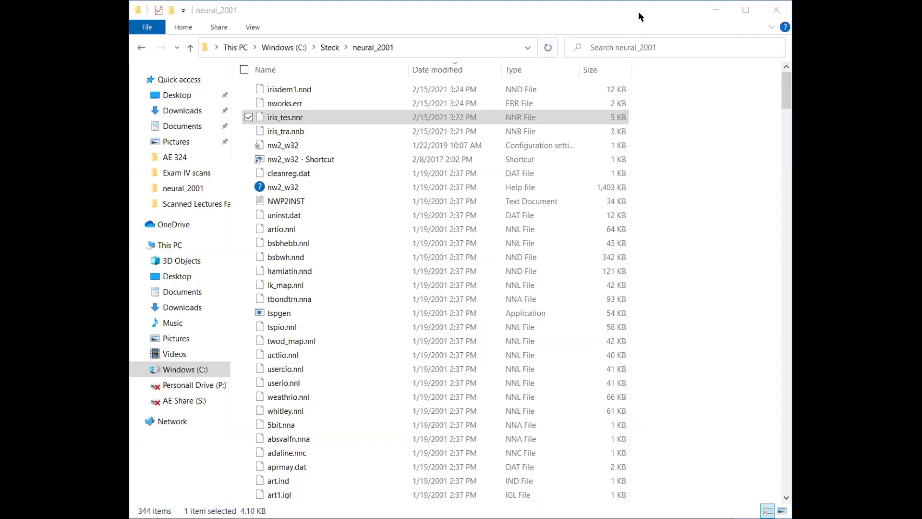
In File Explorer, sort the neural_2001 folder by name and select the iris_tra.nna training file.
click(383, 121)
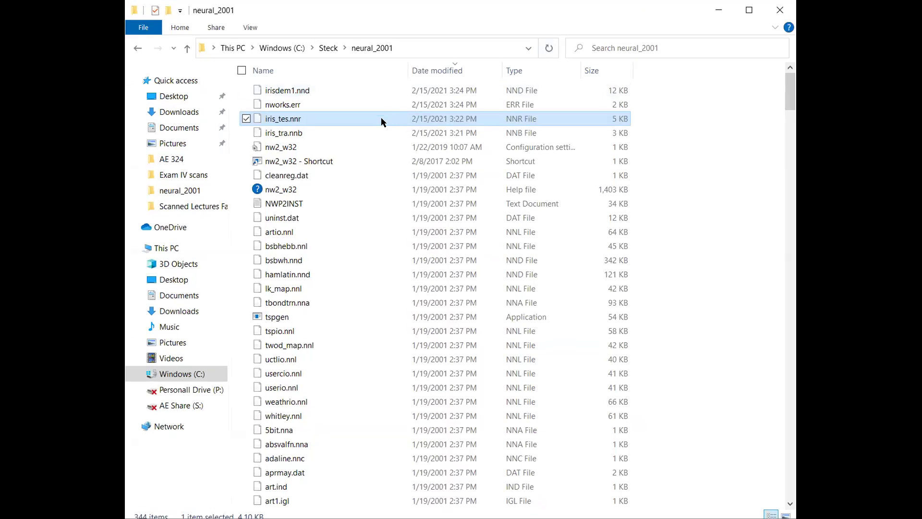
click(284, 70)
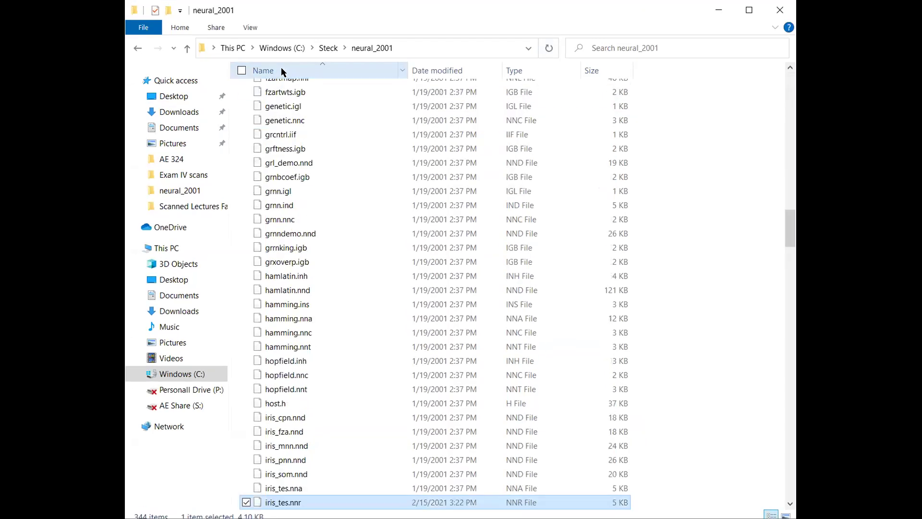
scroll(288, 269, up, 3)
scroll(304, 265, down, 9)
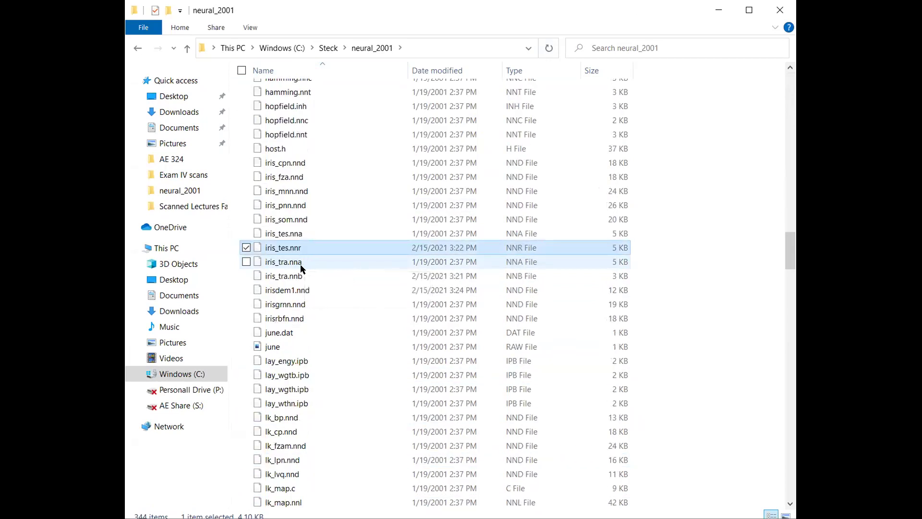
click(291, 278)
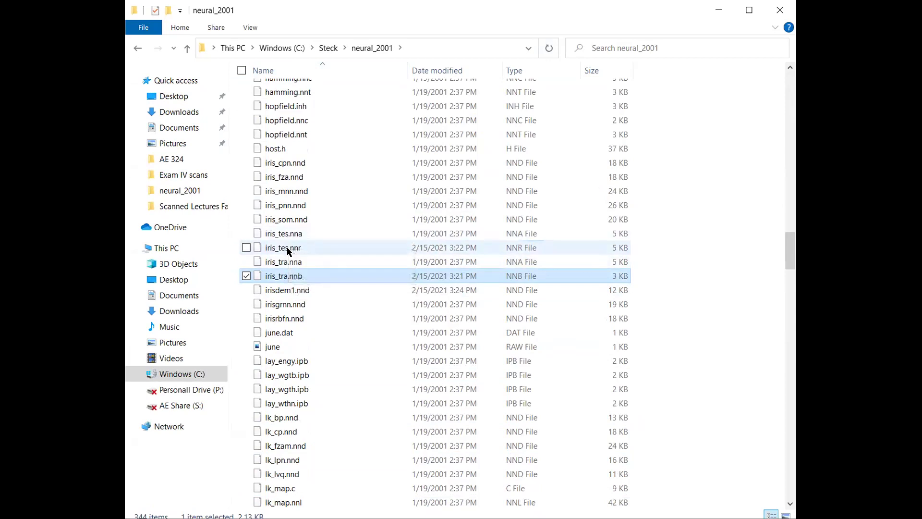
click(291, 265)
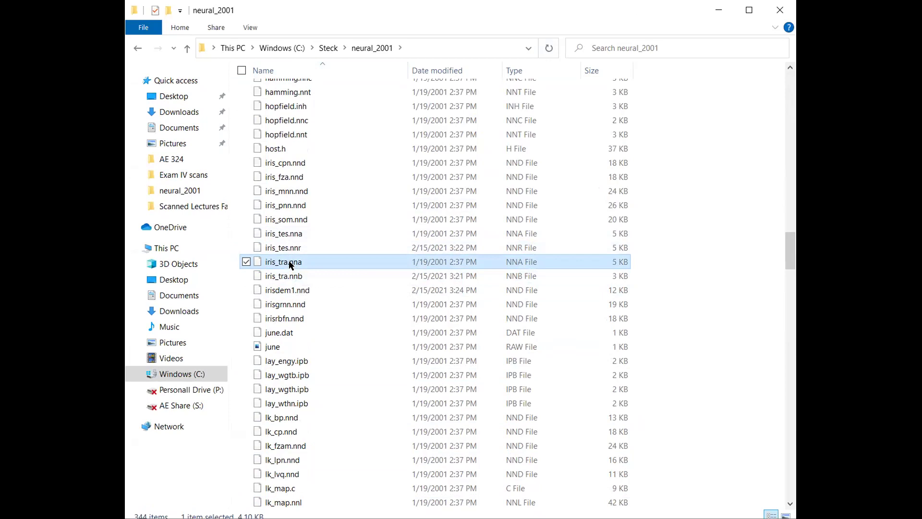
Bring up the choice of program for opening the iris_tra.nna training file.
right_click(290, 264)
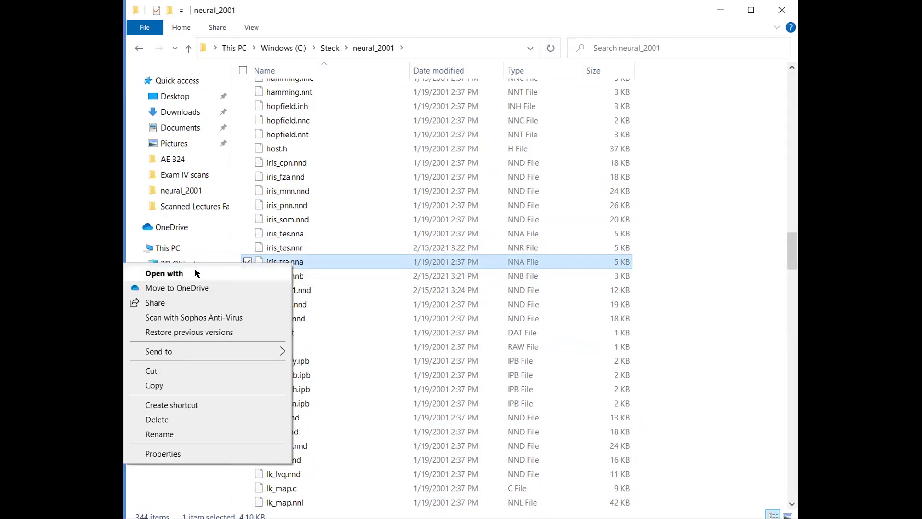
click(344, 263)
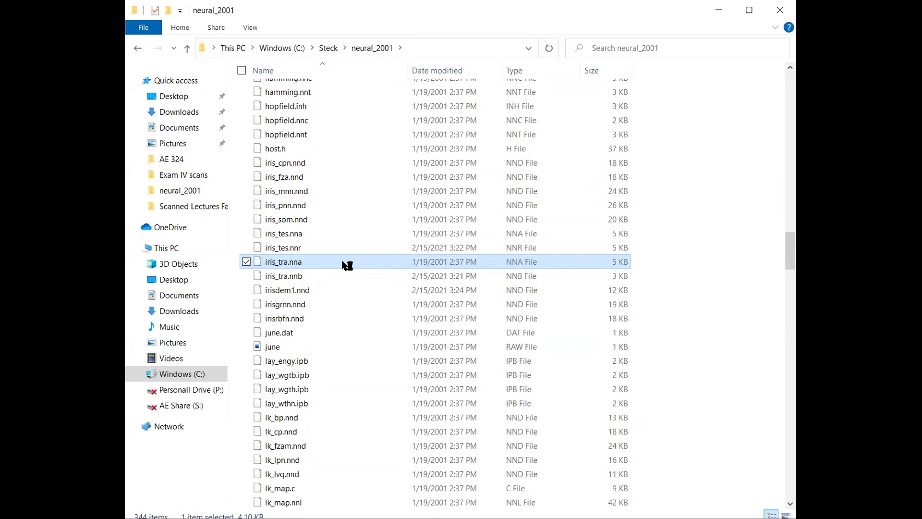
right_click(296, 264)
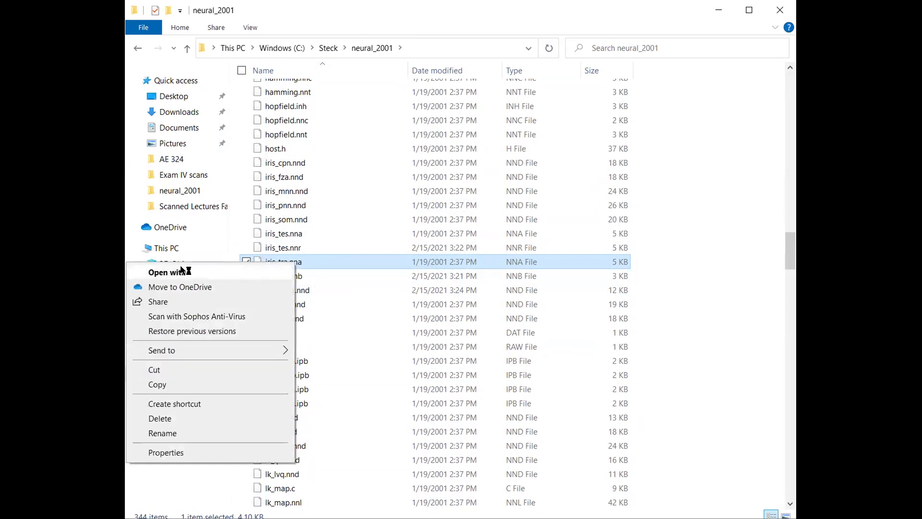
click(183, 272)
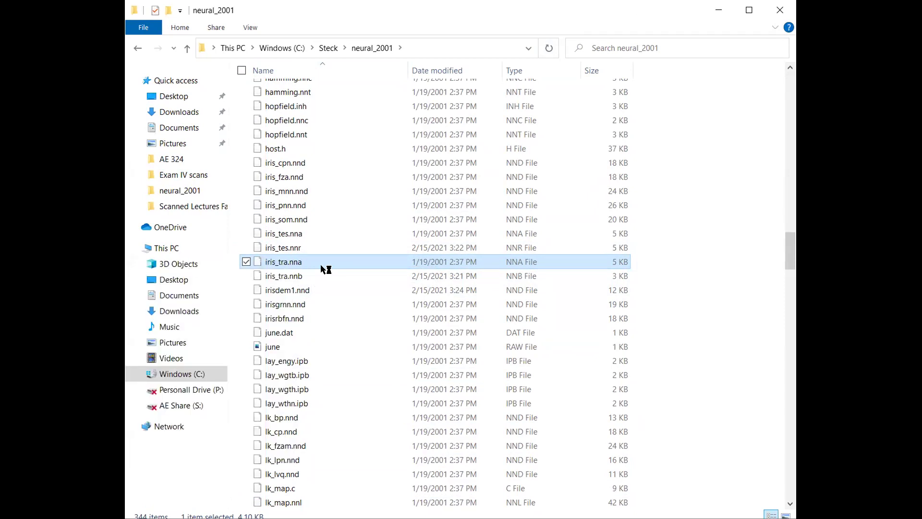